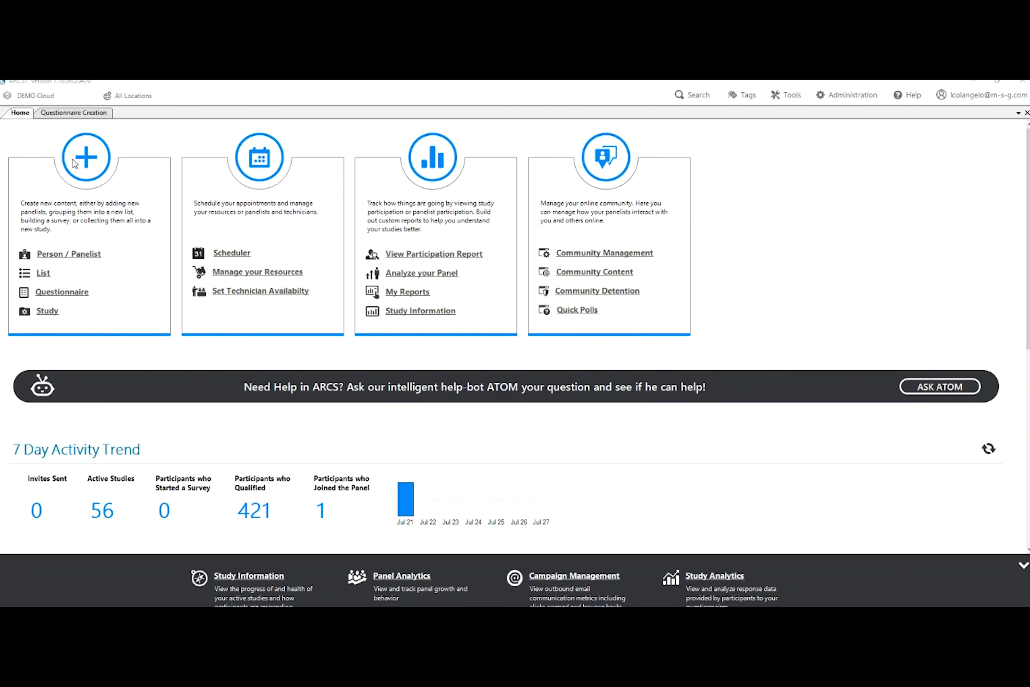
# Create a new web questionnaire named "Get Response"
pyautogui.click(79, 114)
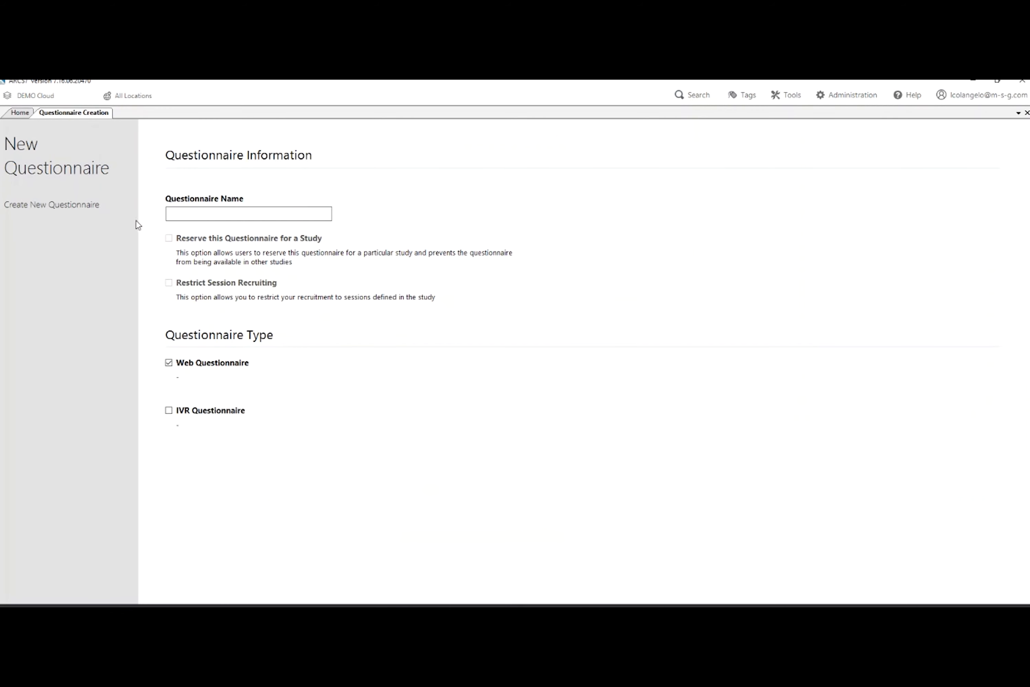
pyautogui.click(191, 216)
pyautogui.write('Get Response')
pyautogui.click(946, 607)
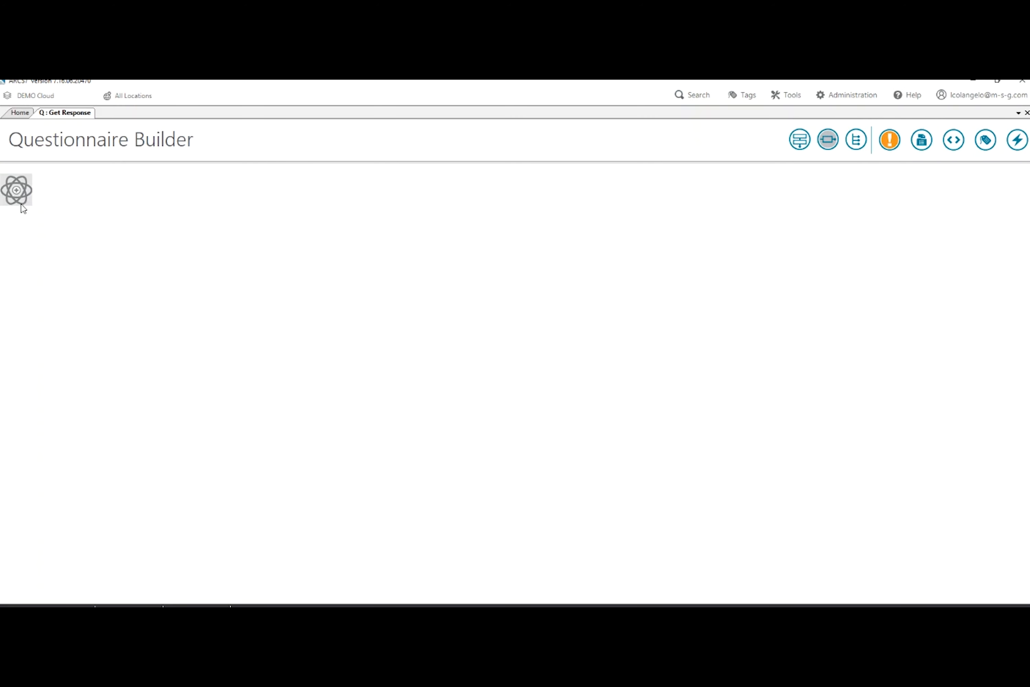
# Add a Get Response question as the questionnaire's first command and name it FavColor
pyautogui.click(17, 191)
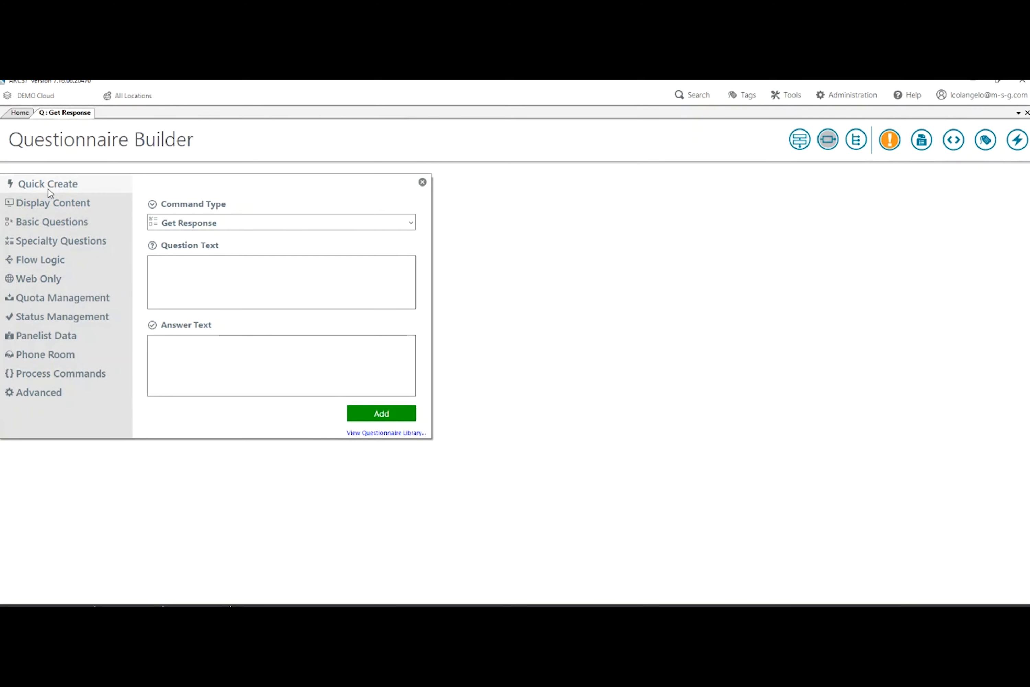
pyautogui.click(49, 223)
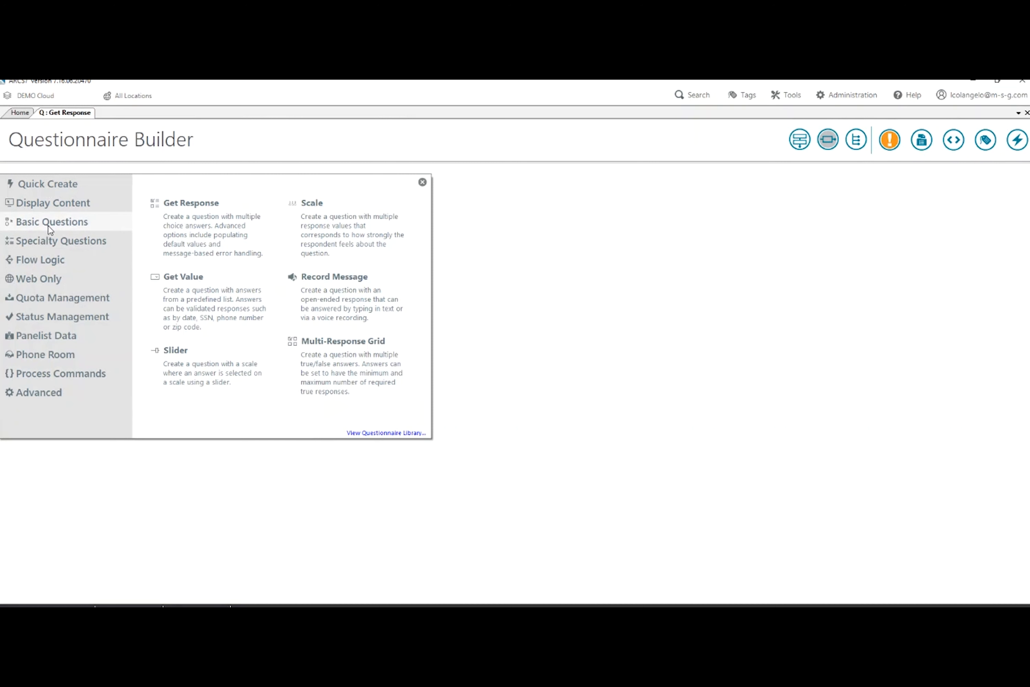
pyautogui.click(257, 250)
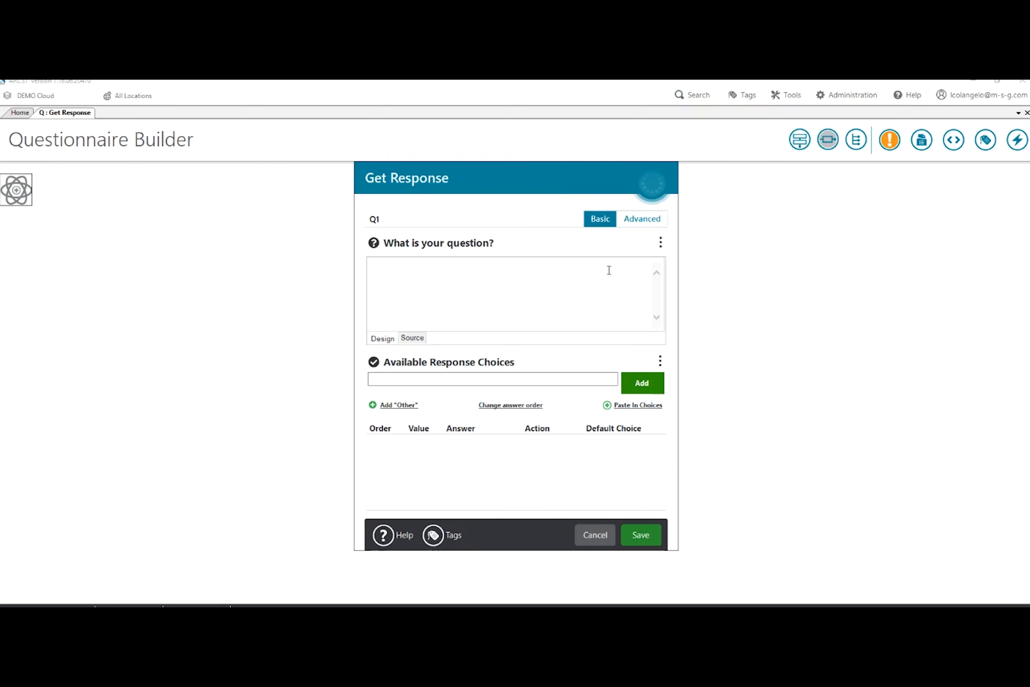
pyautogui.doubleClick(388, 220)
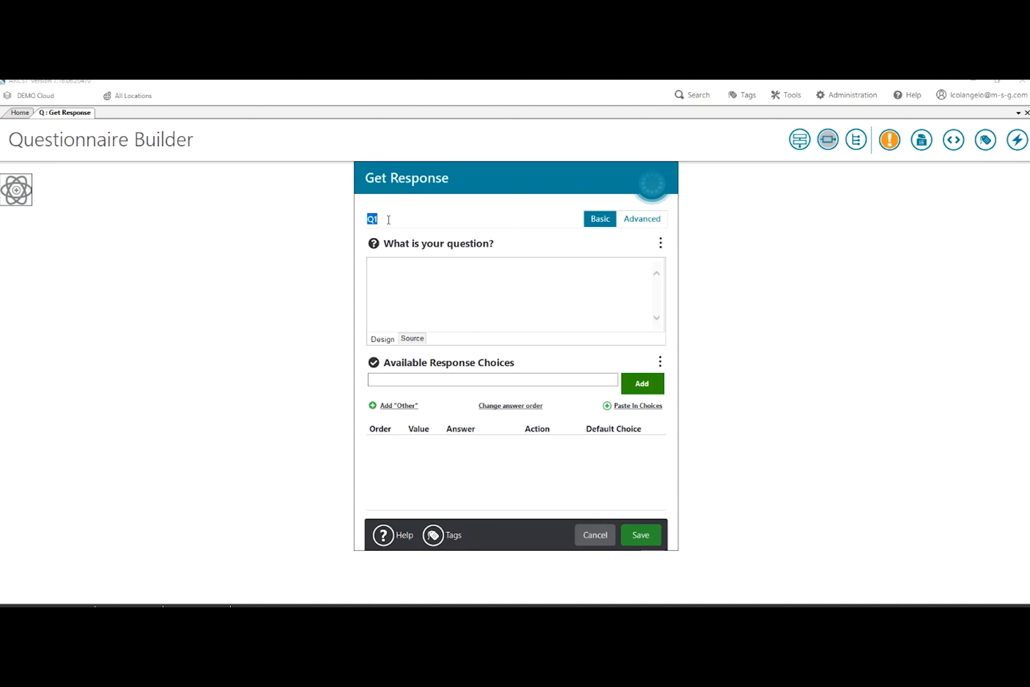
pyautogui.write('FavColor')
# Enter "What is your favorite color?" as the question text of FavColor
pyautogui.click(412, 294)
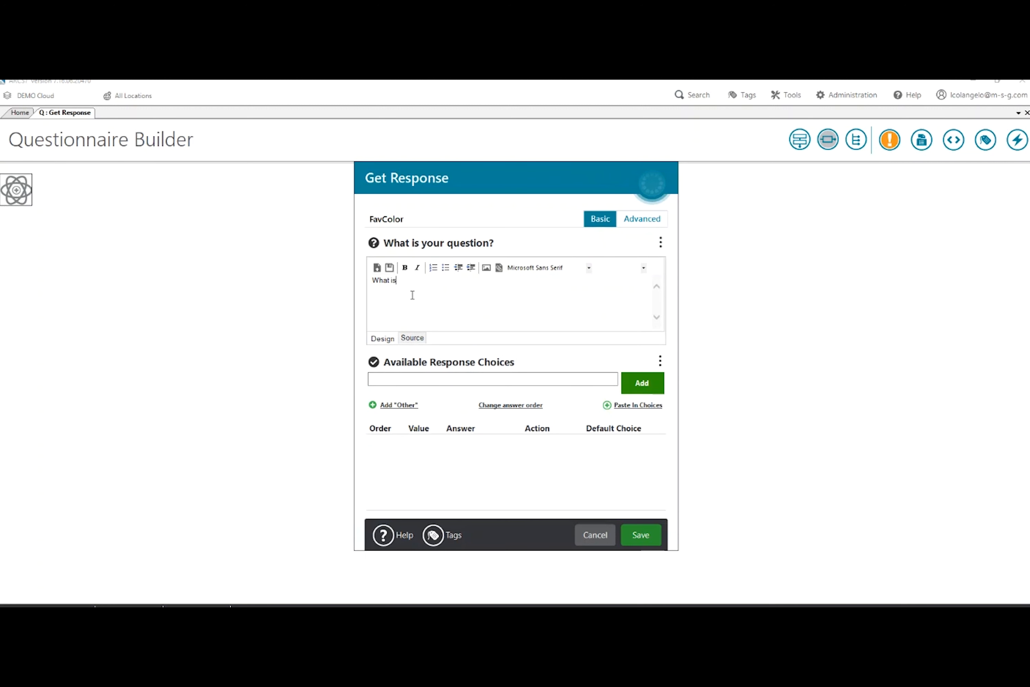
pyautogui.write('What is your a')
pyautogui.press('BackSpace')
pyautogui.write('favorite color?')
# Add "Red" as a single response choice for the favorite color question
pyautogui.click(502, 375)
pyautogui.write('Red')
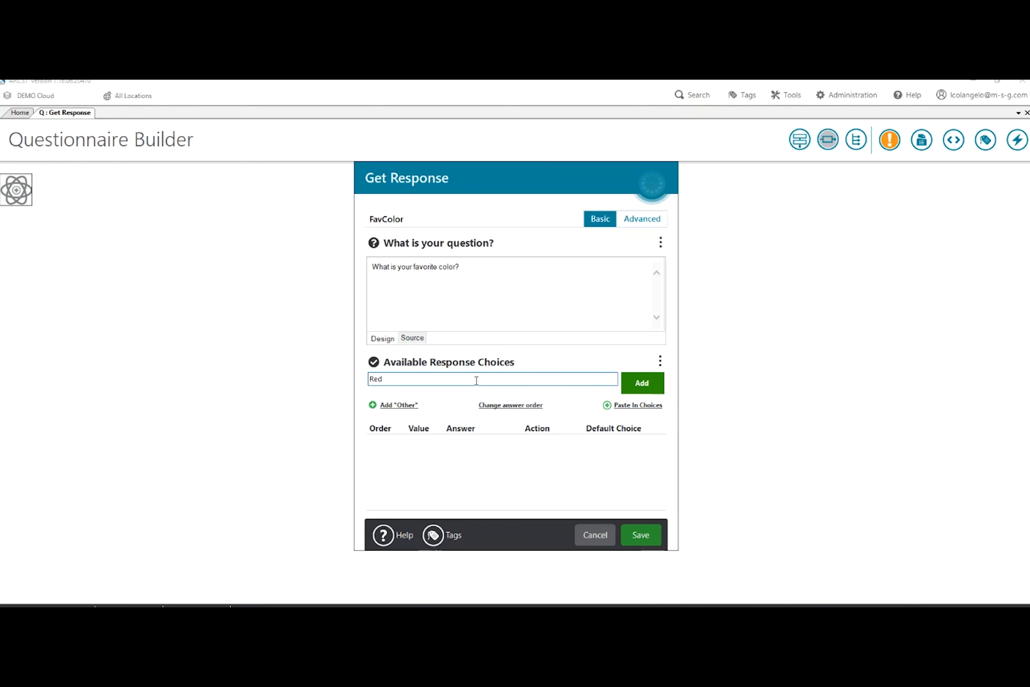
pyautogui.click(642, 383)
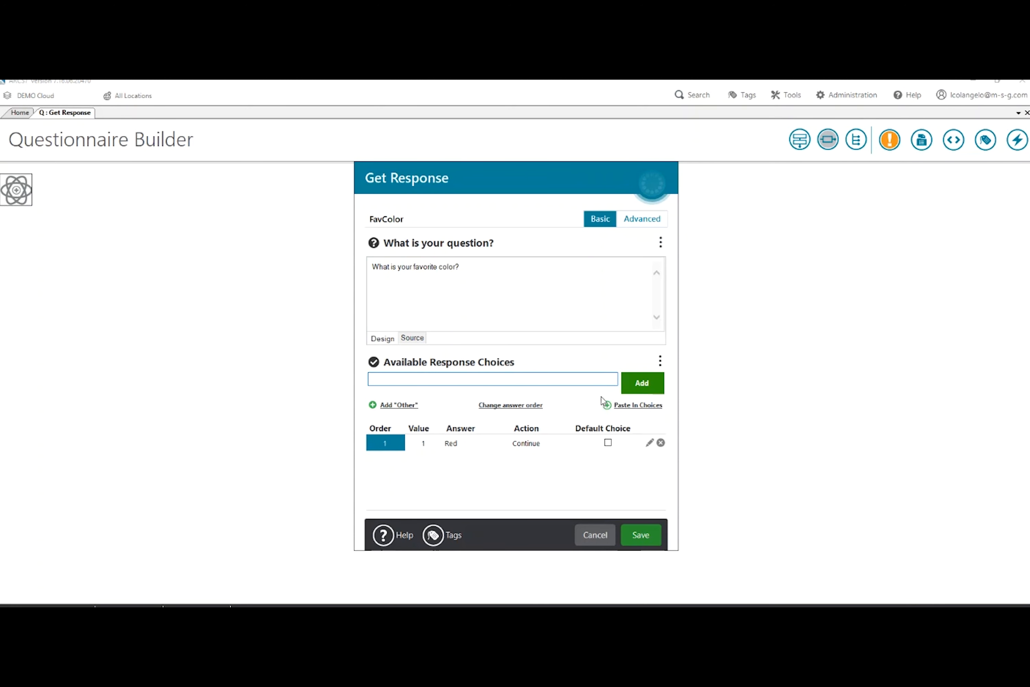
# Insert Orange, Yellow, Green, Blue, Indigo and Violet as a list of further response choices, keeping the existing answer
pyautogui.click(648, 410)
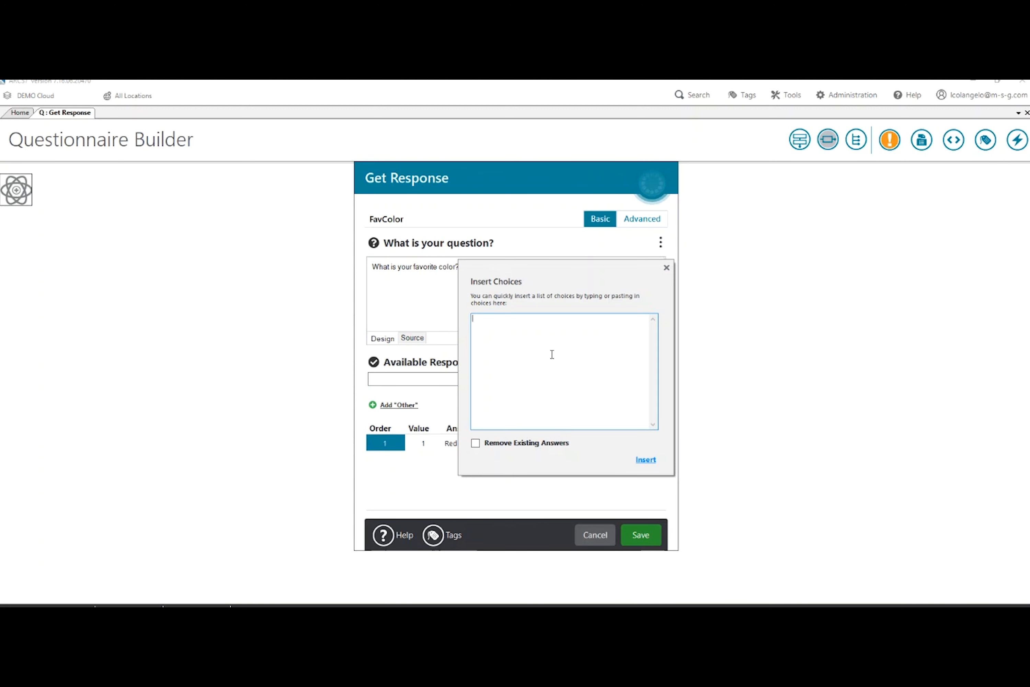
pyautogui.write('Orange')
pyautogui.press('Return')
pyautogui.write('Yello')
pyautogui.press('Return')
pyautogui.write('w')
pyautogui.press('Return')
pyautogui.write('Green')
pyautogui.press('BackSpace')
pyautogui.write('Blue Indigo')
pyautogui.press('Return')
pyautogui.write('Violet')
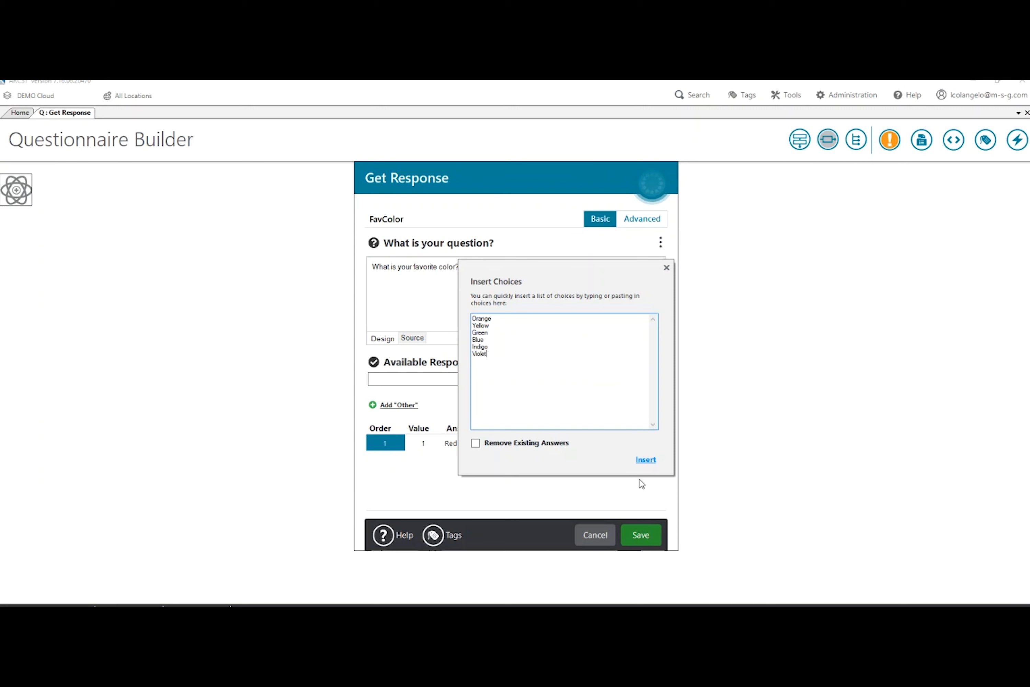
pyautogui.click(646, 461)
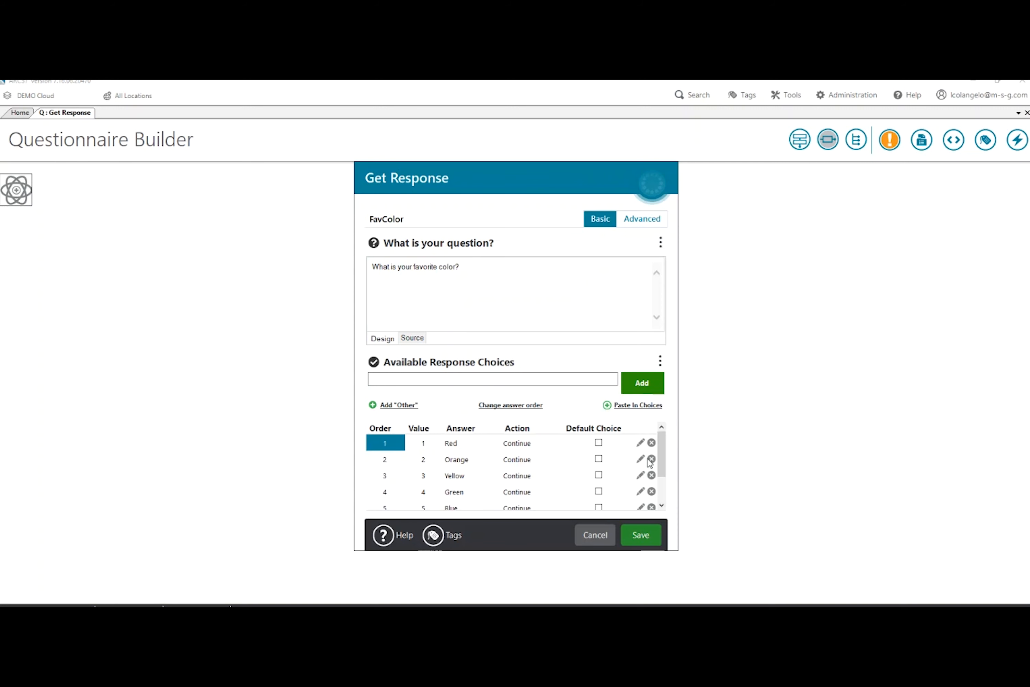
# Check the list of color choices and save the FavColor question
pyautogui.moveTo(663, 453); pyautogui.dragTo(664, 386)
pyautogui.click(475, 266)
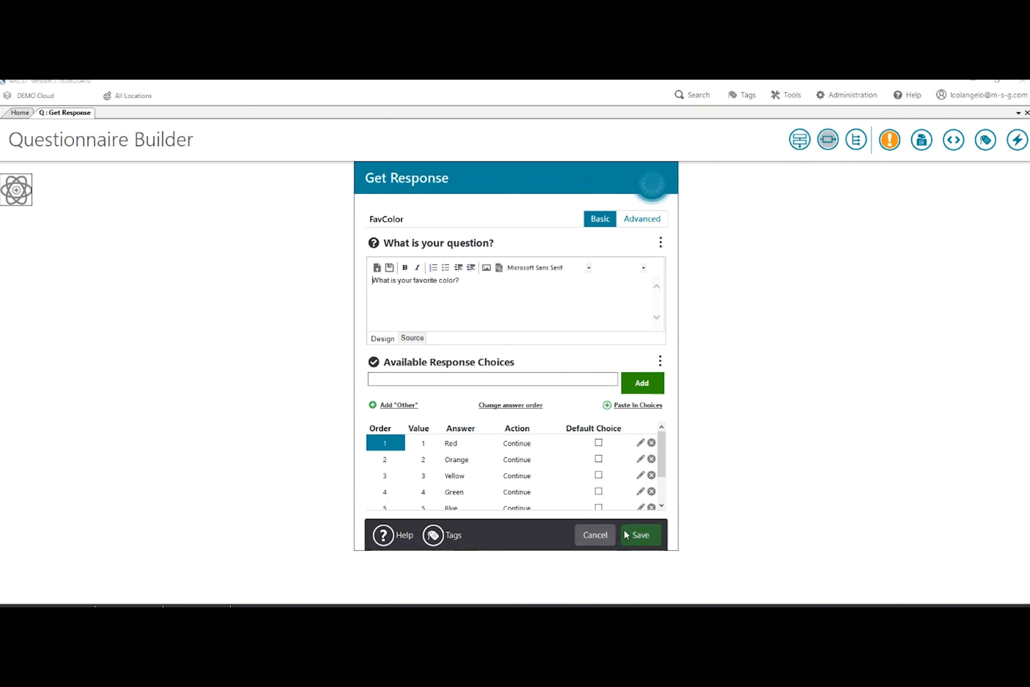
pyautogui.click(643, 535)
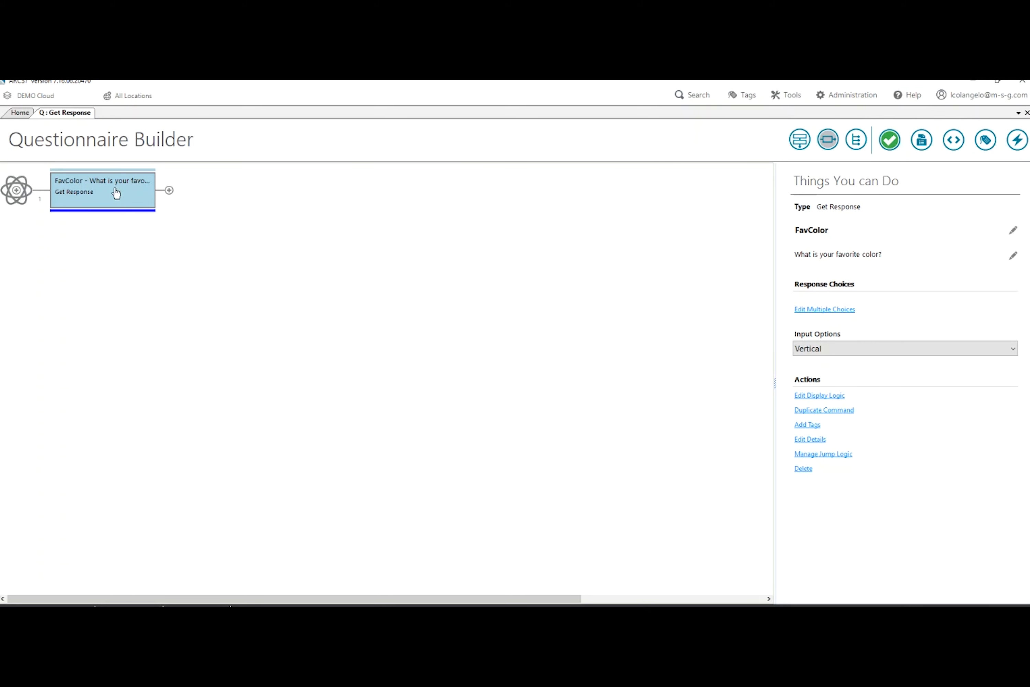
pyautogui.click(169, 190)
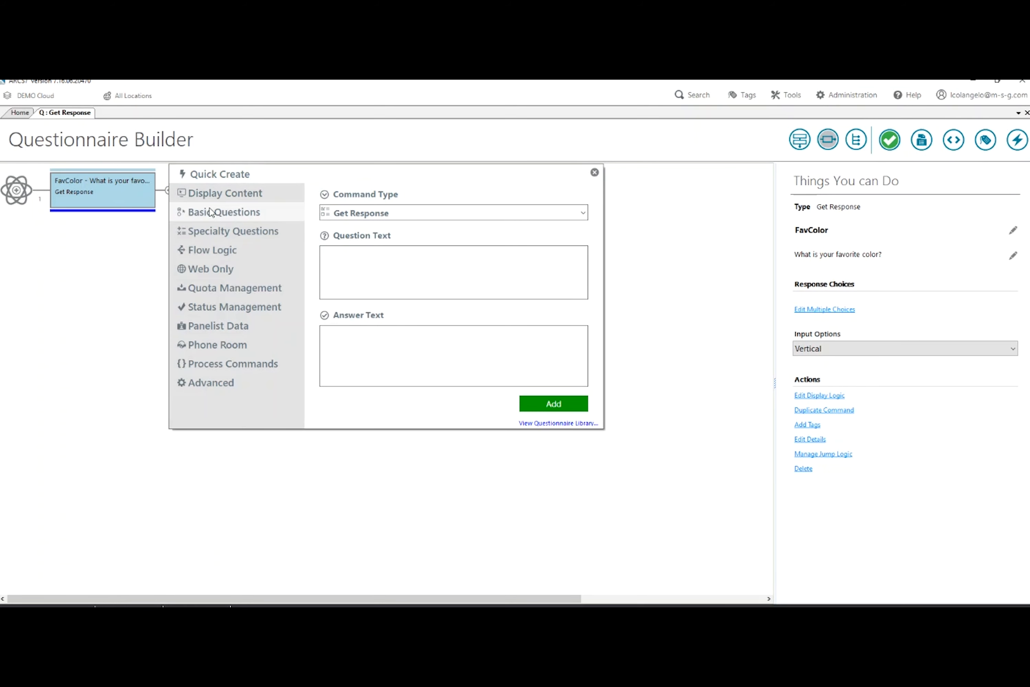
pyautogui.click(49, 246)
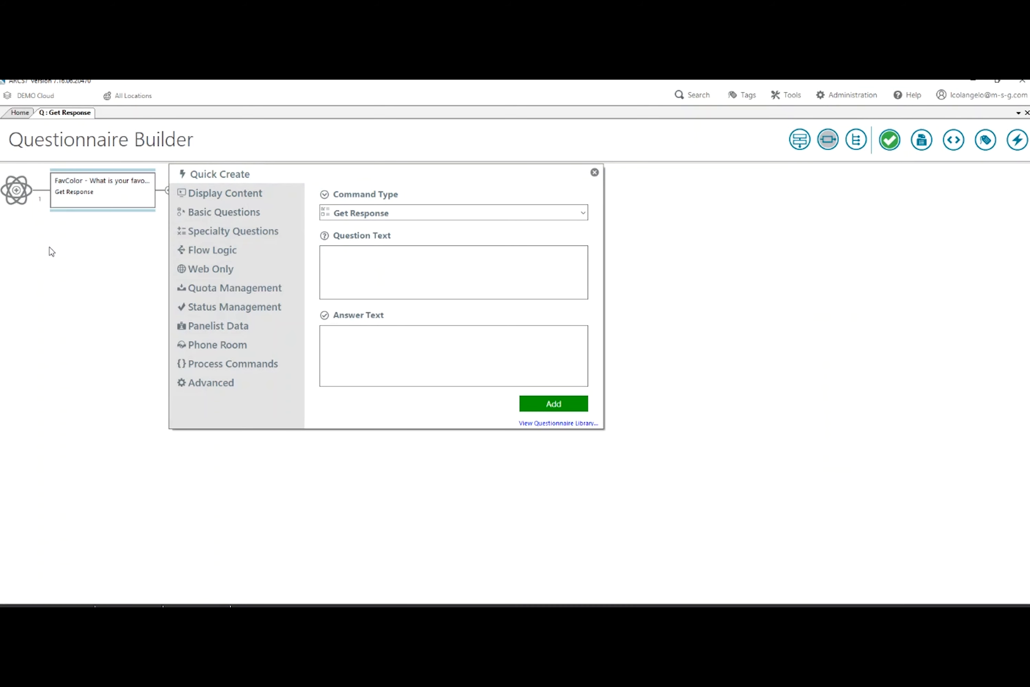
pyautogui.click(595, 172)
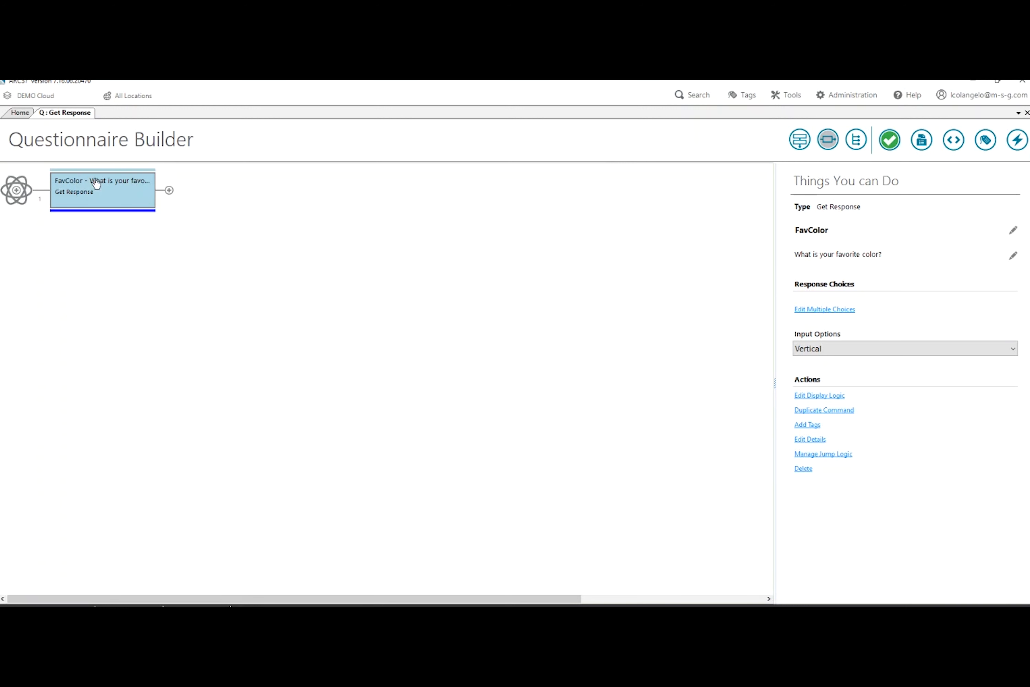
# Review the FavColor question's full details and its editable name without making changes
pyautogui.click(814, 439)
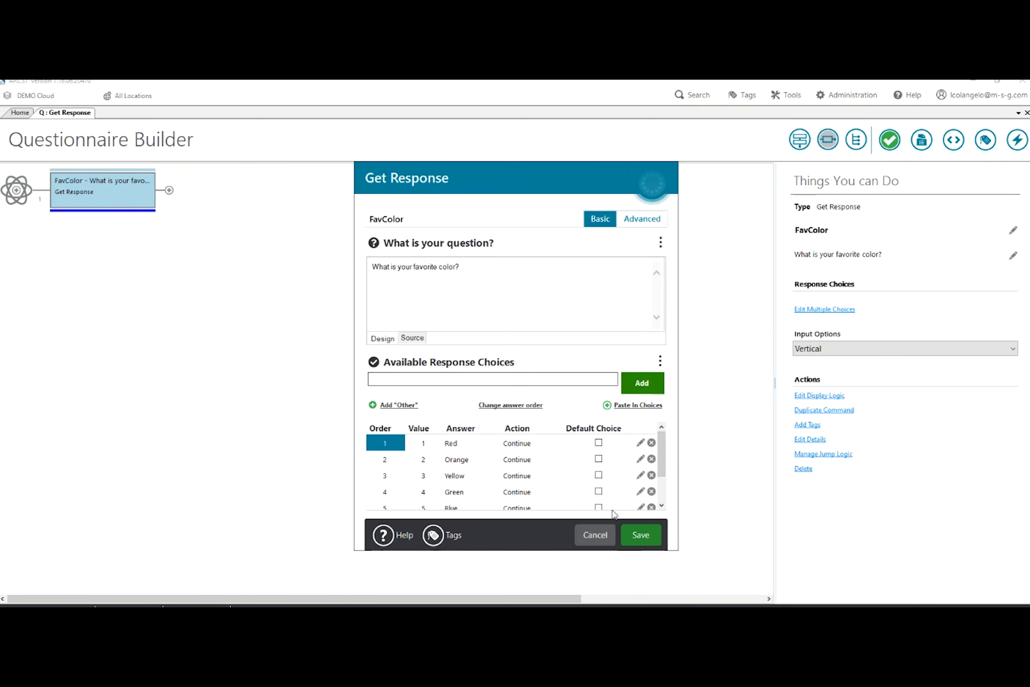
pyautogui.click(596, 534)
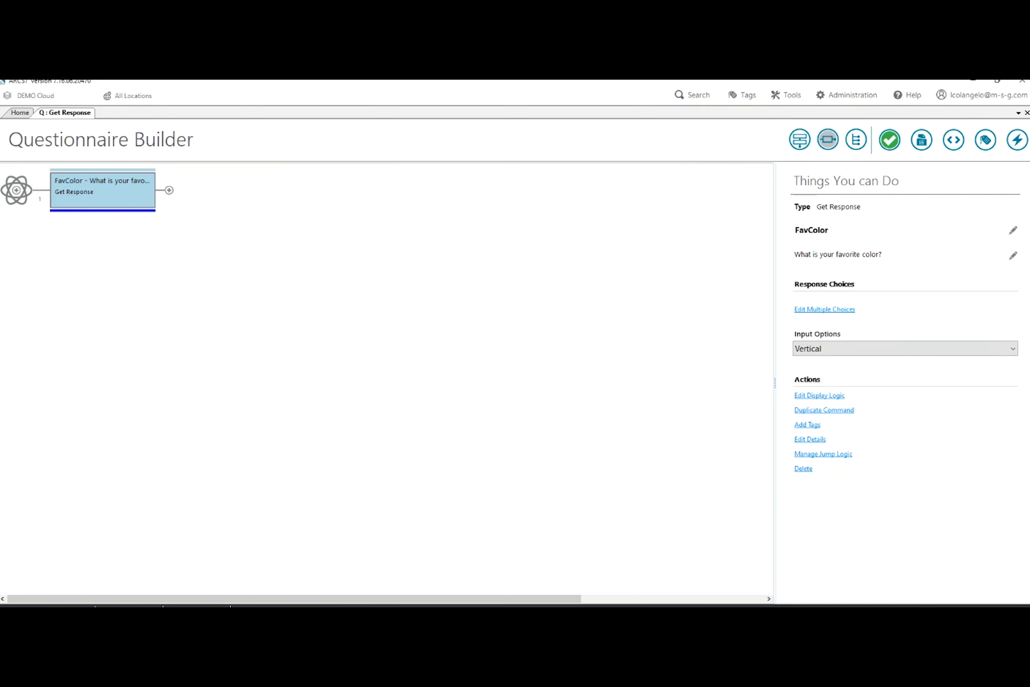
pyautogui.click(1013, 230)
pyautogui.click(908, 237)
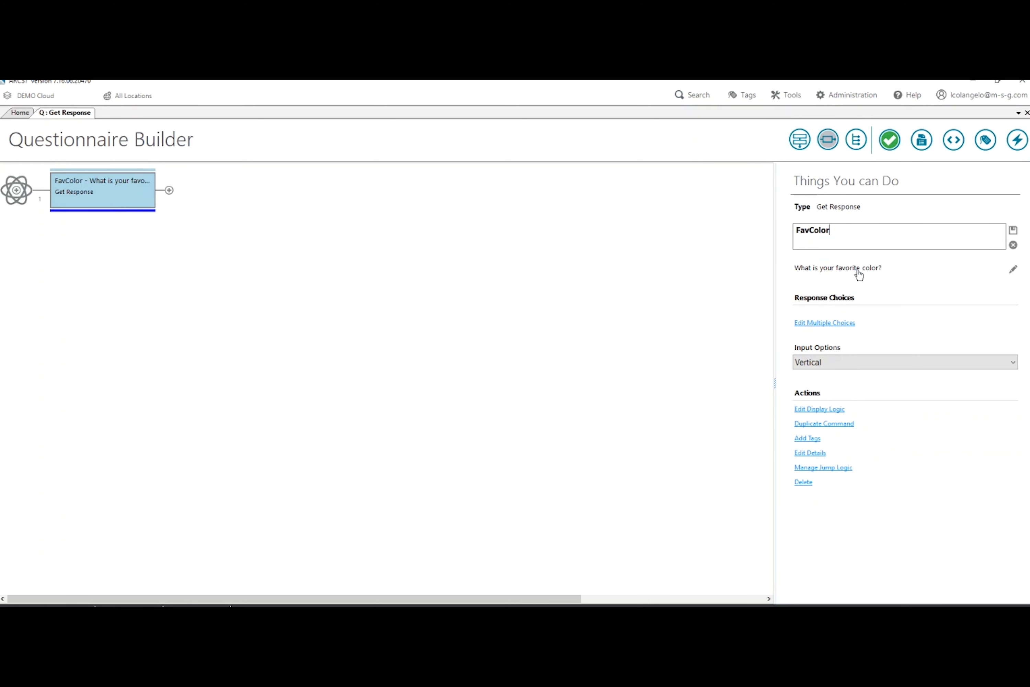
pyautogui.click(1013, 231)
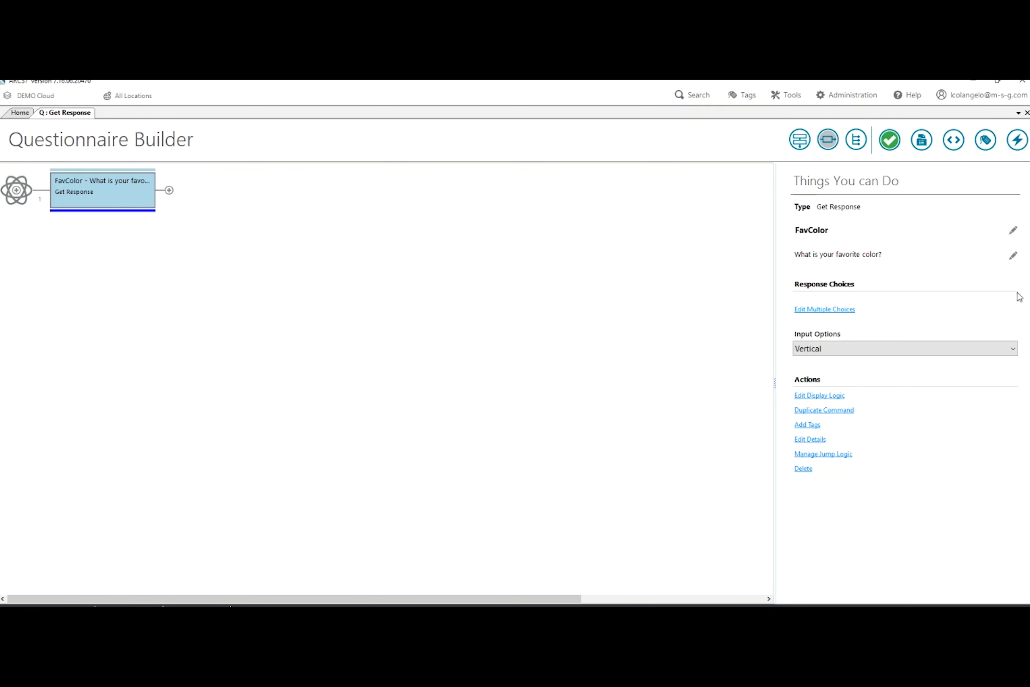
# Set the FavColor question's input option to Selection Boxes
pyautogui.click(820, 350)
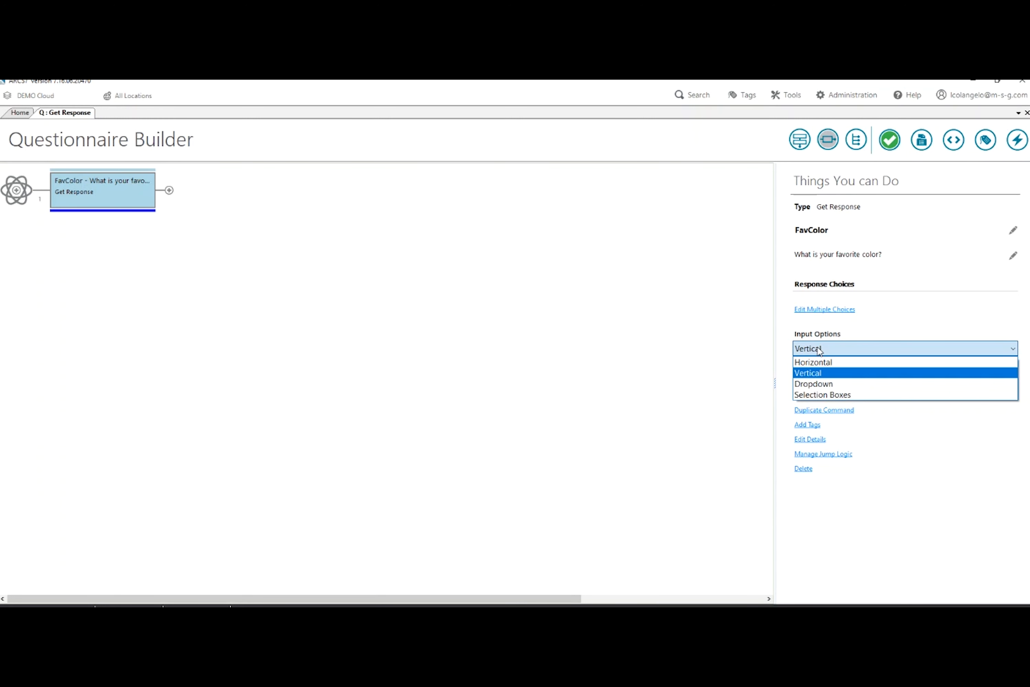
pyautogui.click(827, 394)
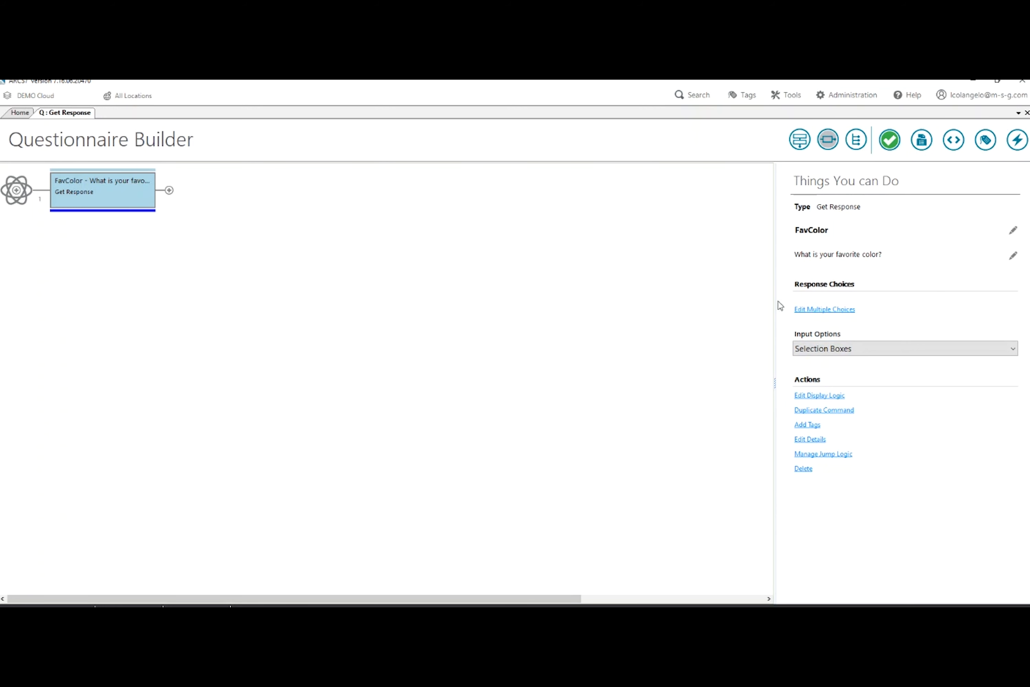
# Start a second Get Response question after FavColor, set its default value to Gender and automatically generate the answer list
pyautogui.click(169, 190)
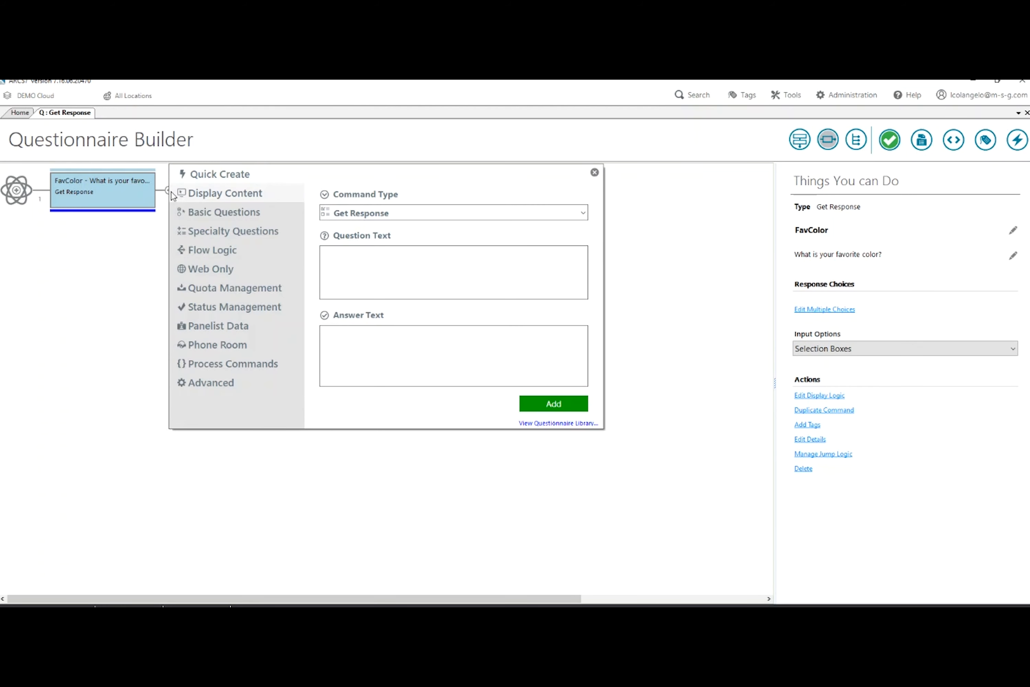
pyautogui.click(247, 212)
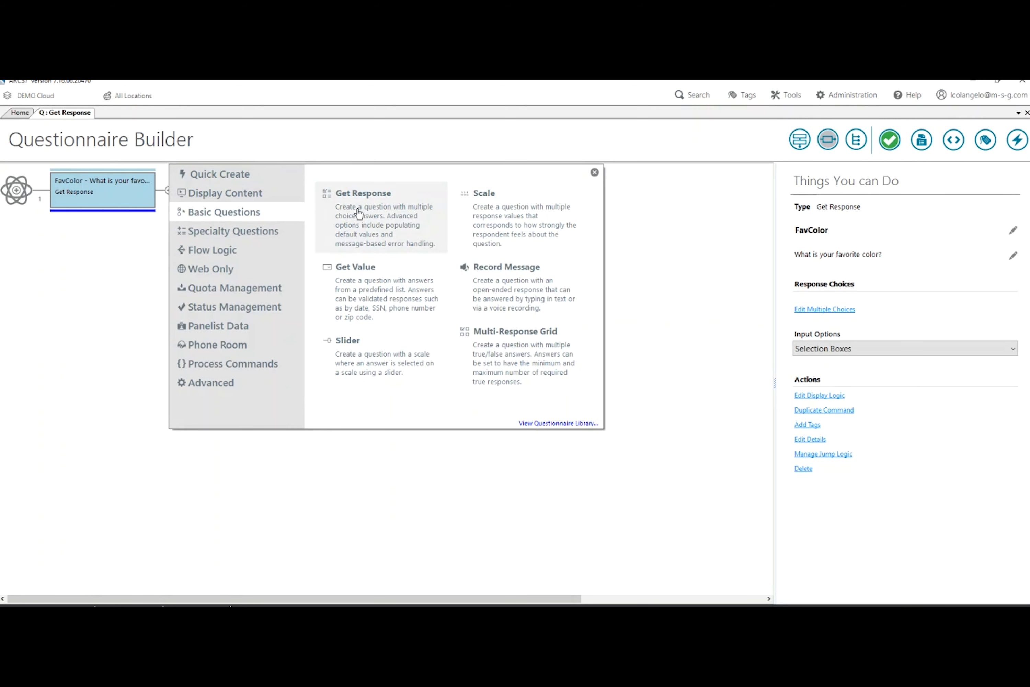
pyautogui.click(359, 213)
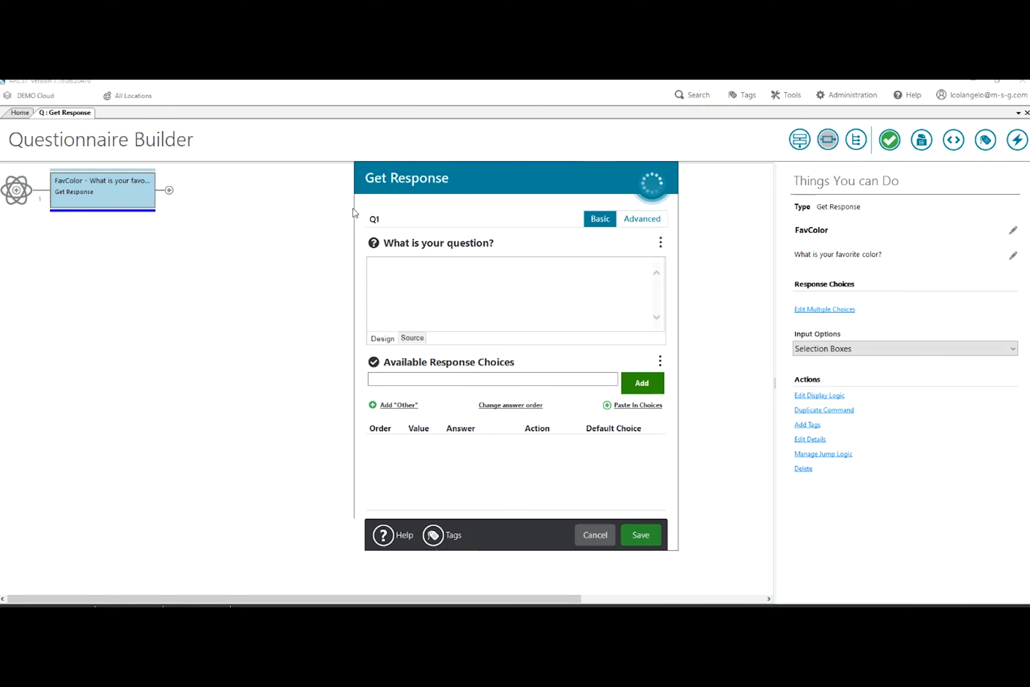
pyautogui.click(647, 220)
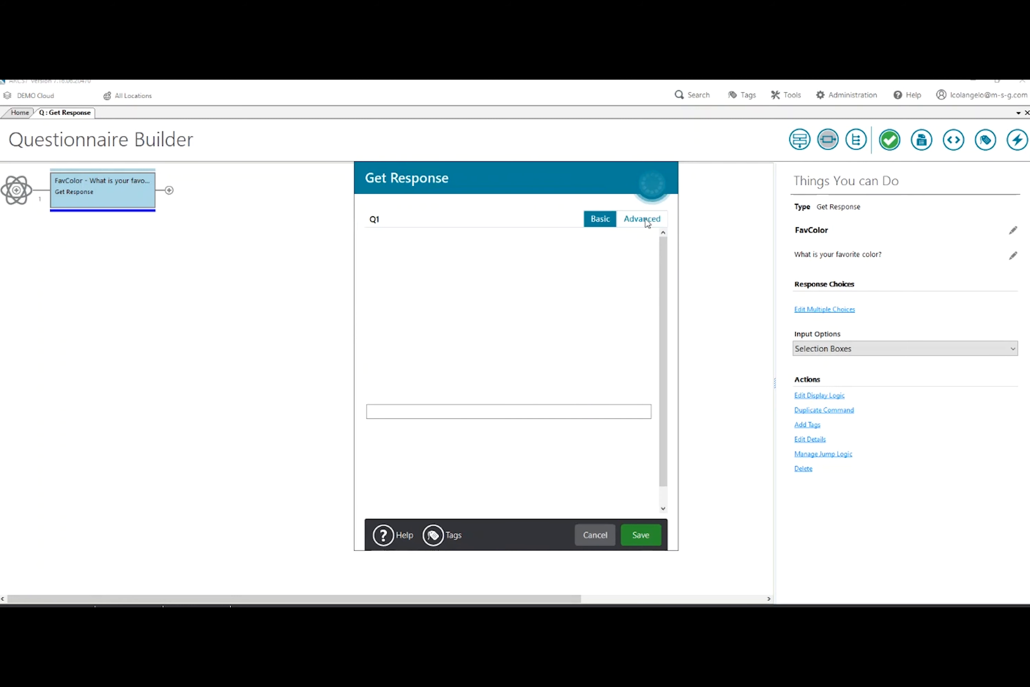
pyautogui.click(646, 273)
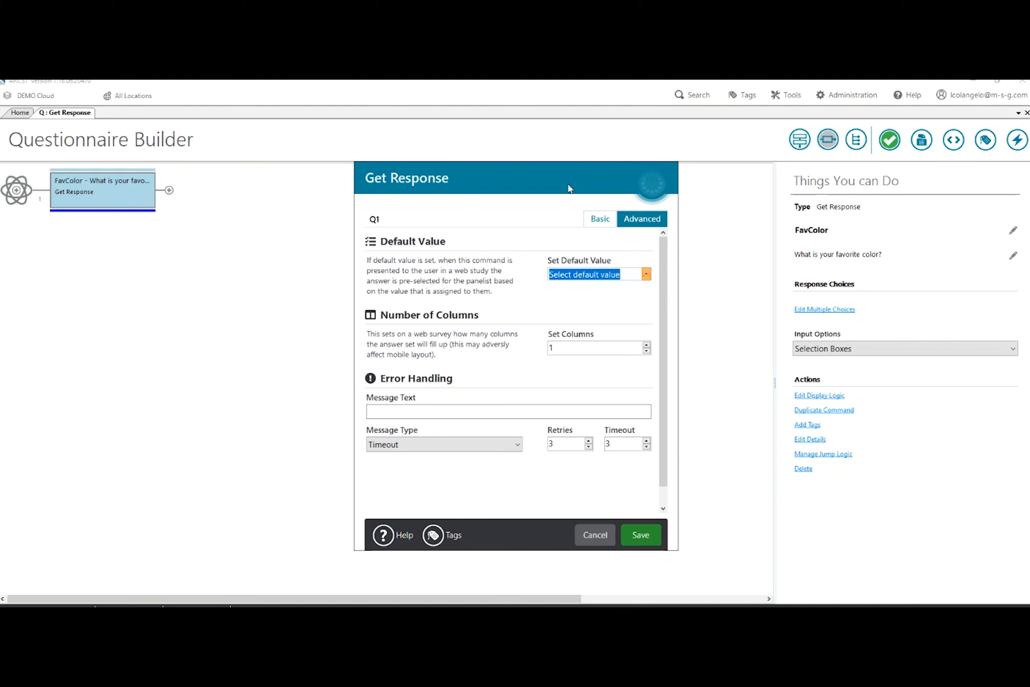
pyautogui.click(596, 175)
pyautogui.click(647, 276)
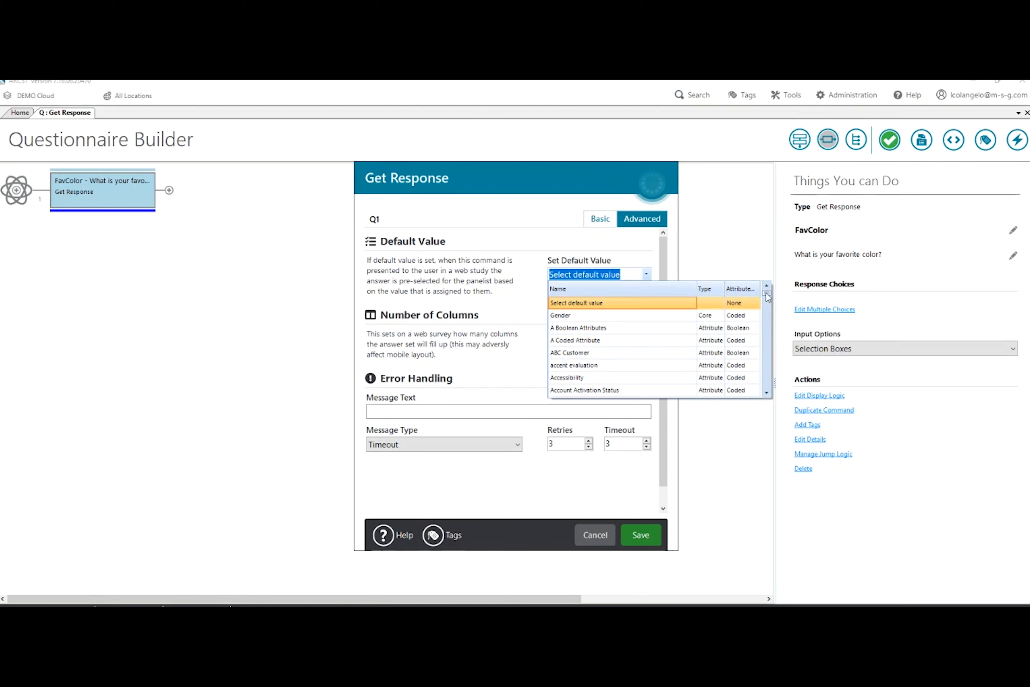
pyautogui.click(621, 315)
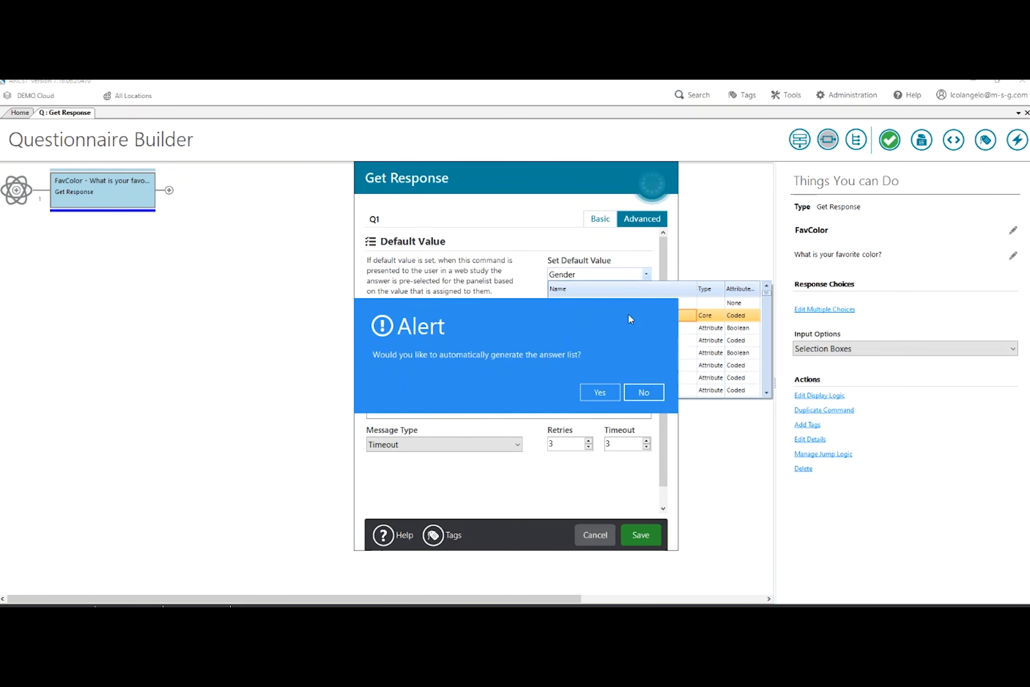
pyautogui.click(599, 391)
# Name the second question Gender and save it with its question text left empty
pyautogui.doubleClick(384, 220)
pyautogui.write('Gen')
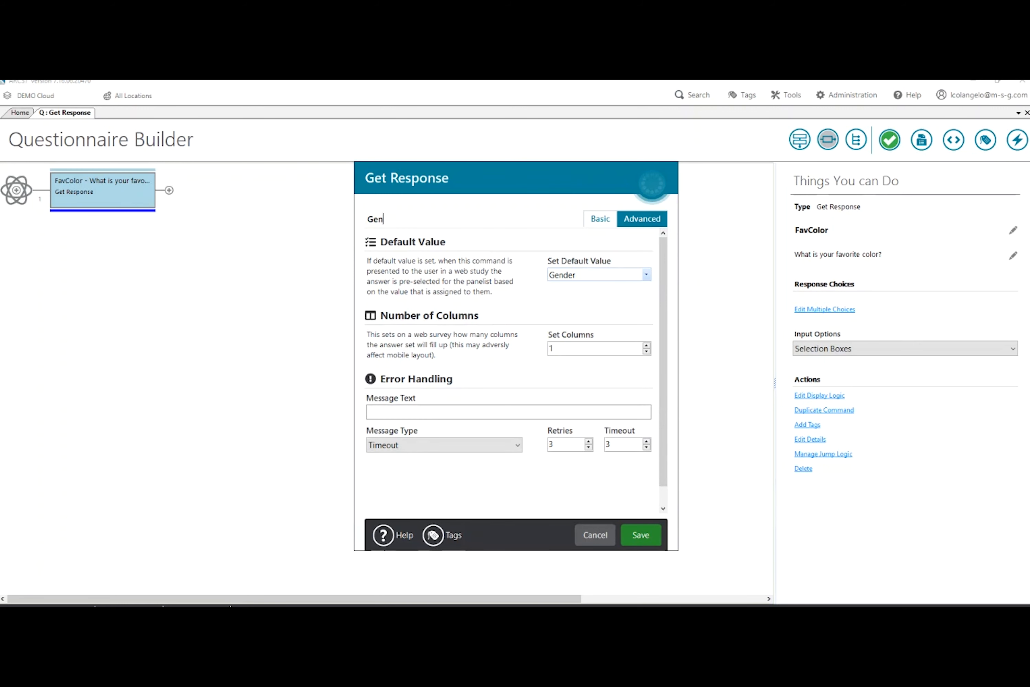
pyautogui.write('der')
pyautogui.click(597, 220)
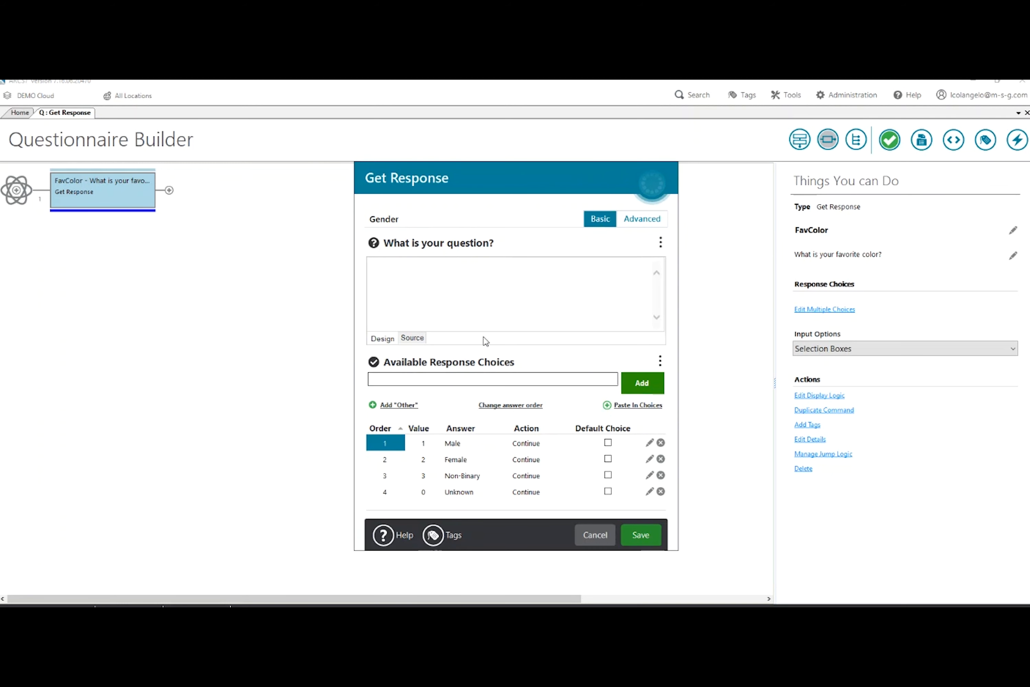
pyautogui.click(445, 275)
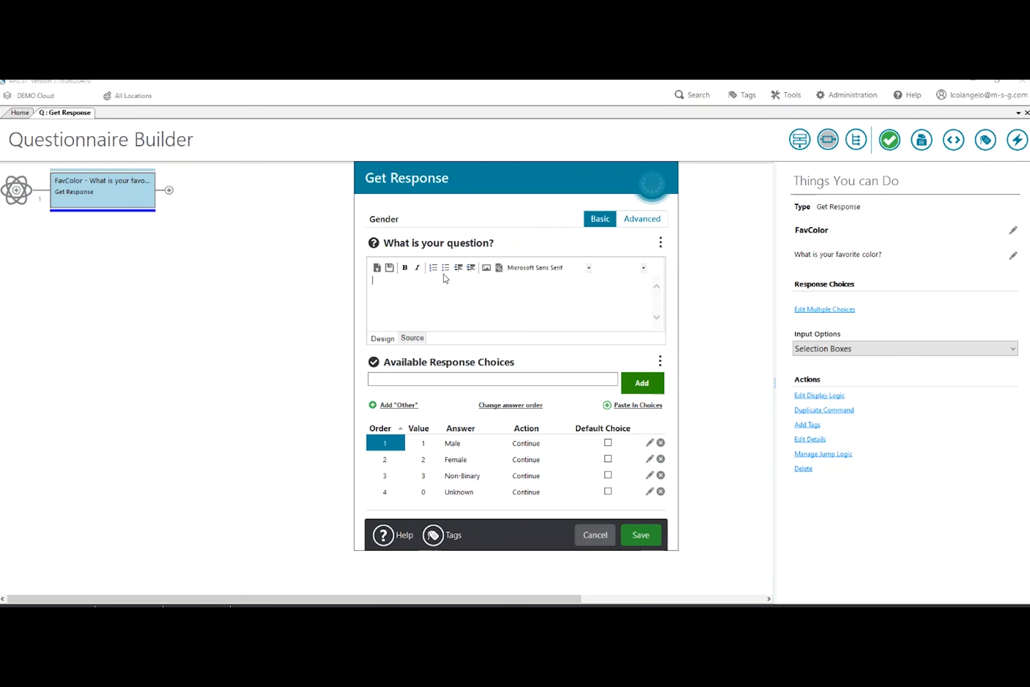
pyautogui.click(641, 529)
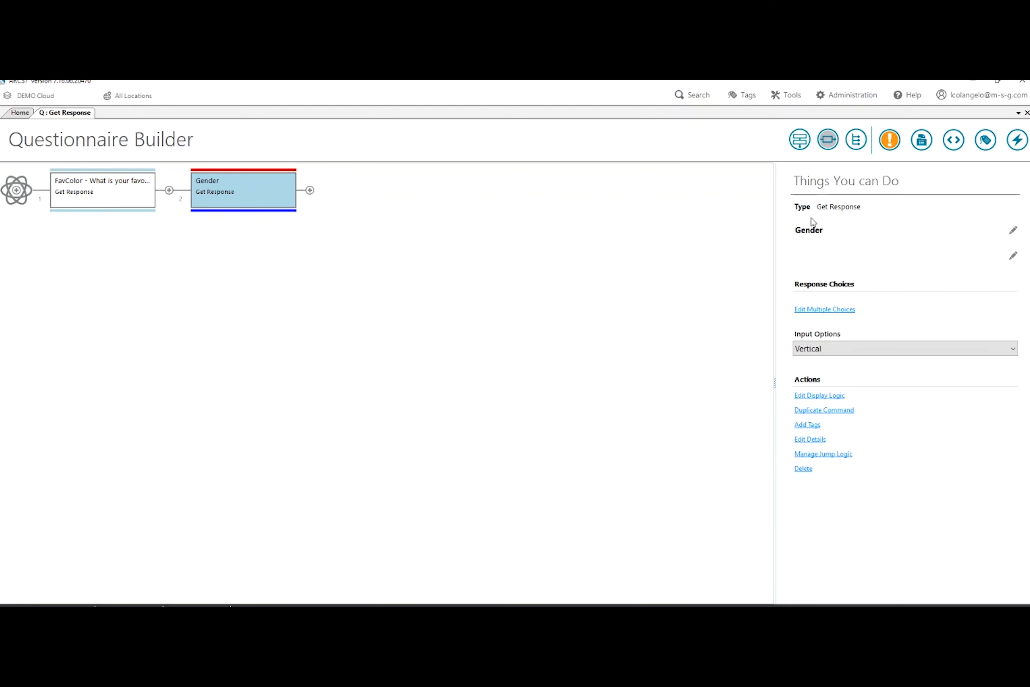
# Set the Gender question's text to "What is your gender?" and save it
pyautogui.click(1013, 256)
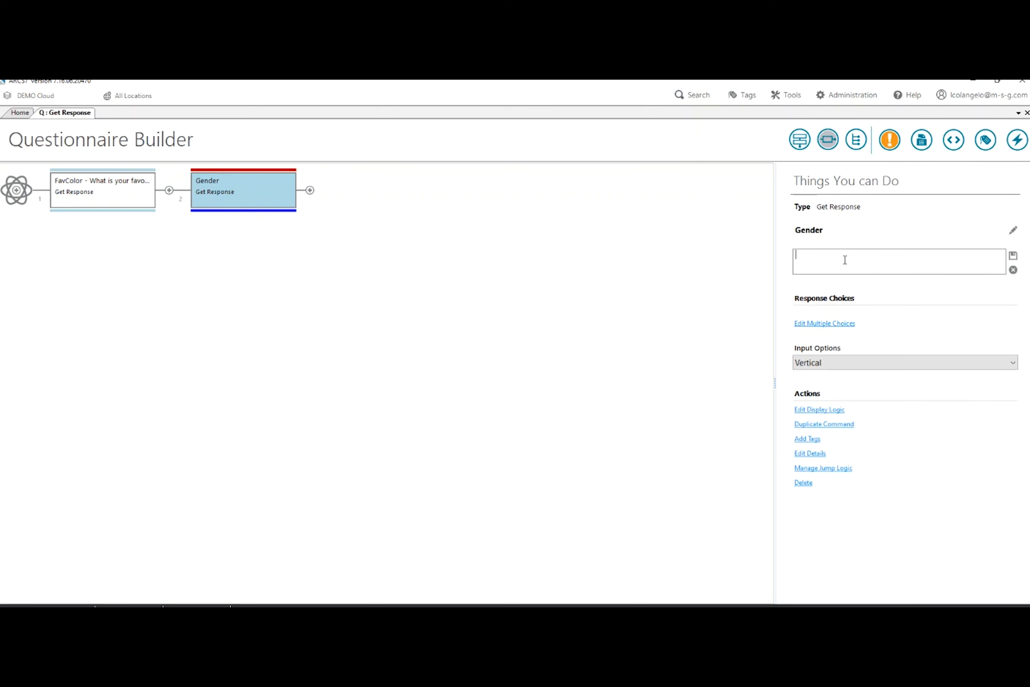
pyautogui.write('What is  your gender?')
pyautogui.click(1014, 256)
pyautogui.click(921, 142)
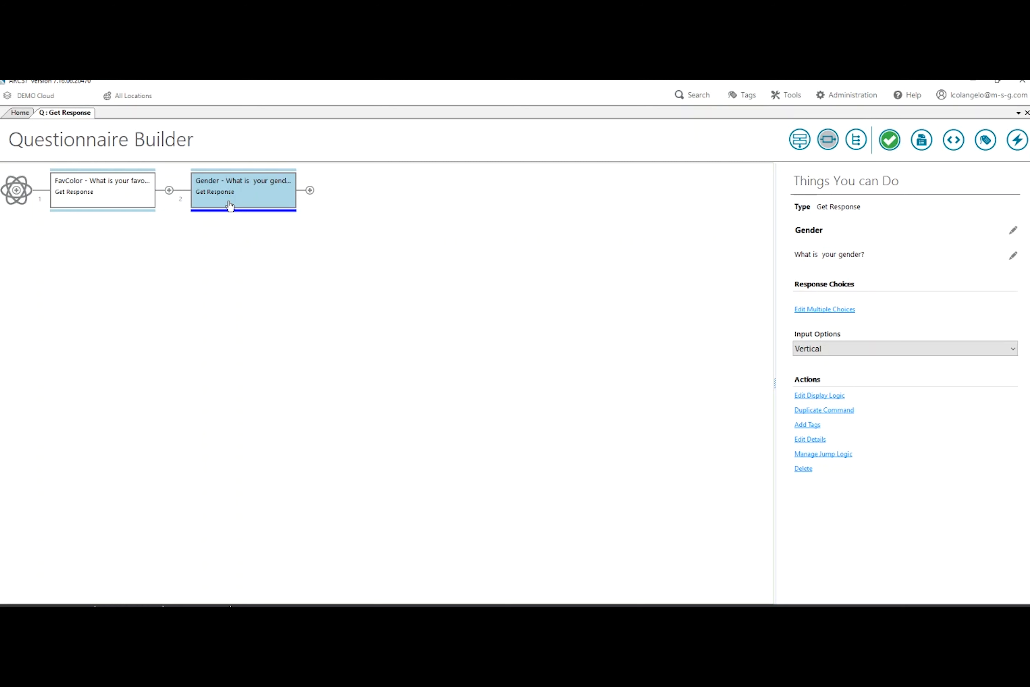
# Start a third Get Response question after Gender, set its default value to Cookies and automatically generate the answer list
pyautogui.click(311, 191)
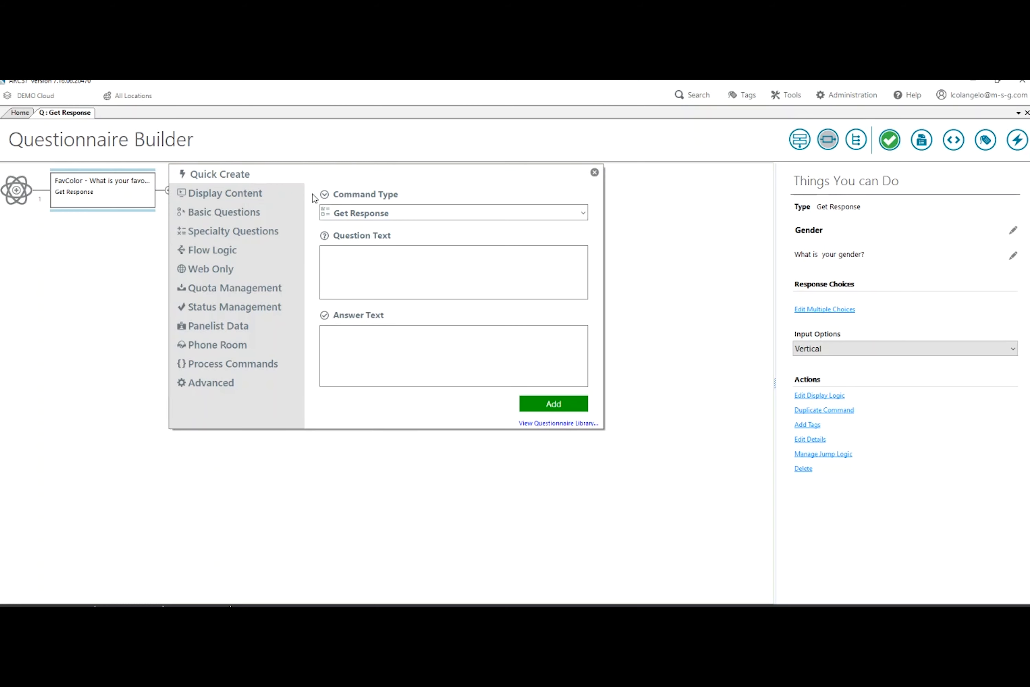
pyautogui.click(242, 211)
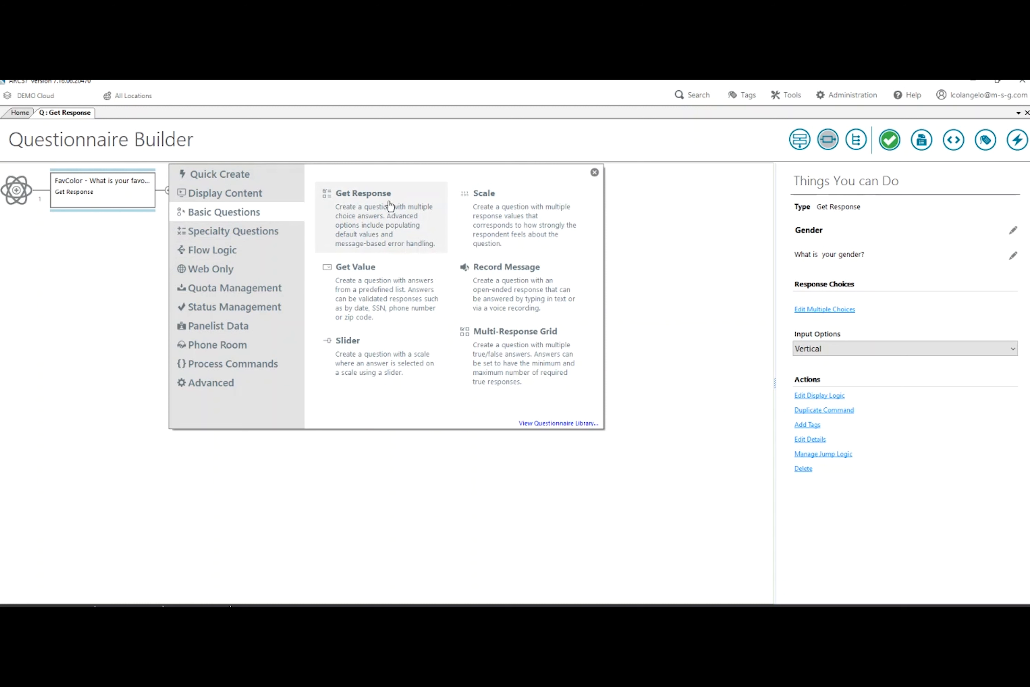
pyautogui.click(389, 220)
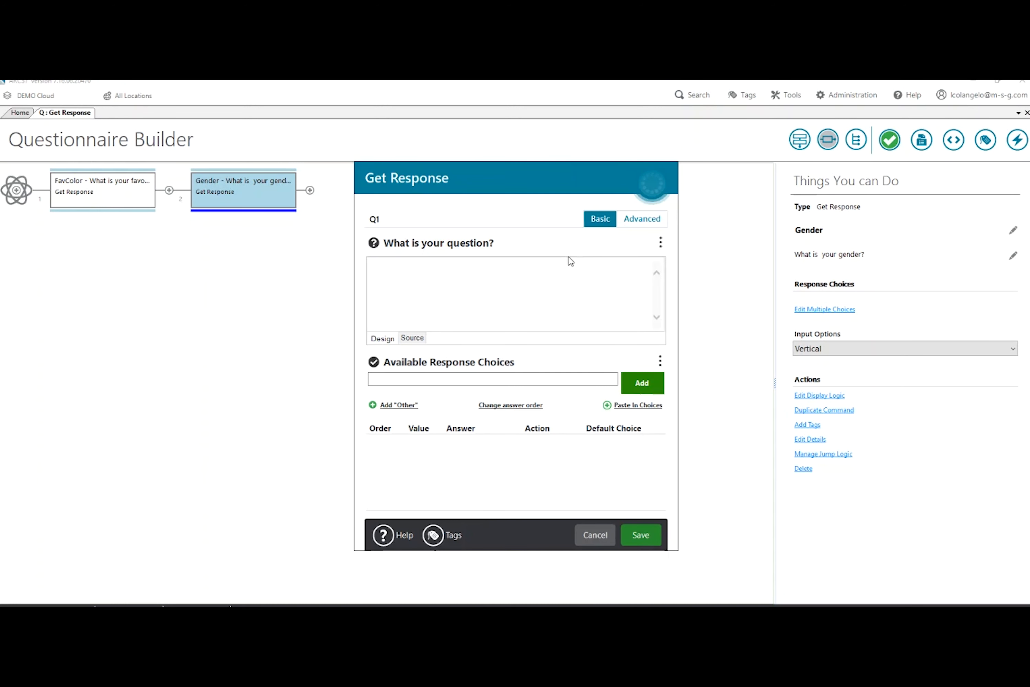
pyautogui.click(646, 225)
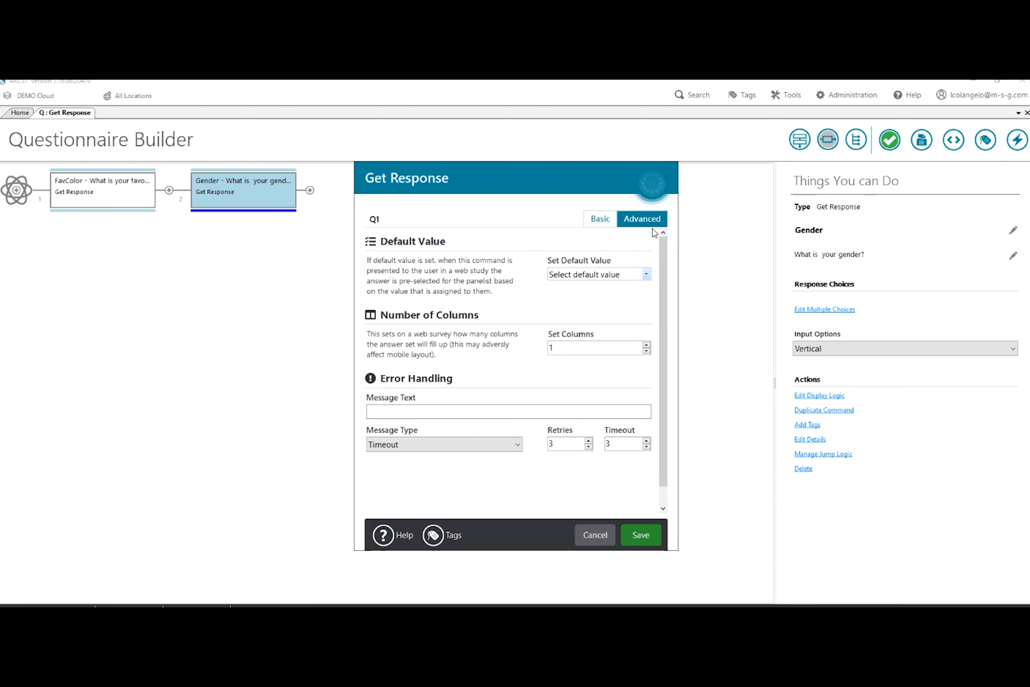
pyautogui.click(646, 272)
pyautogui.click(646, 273)
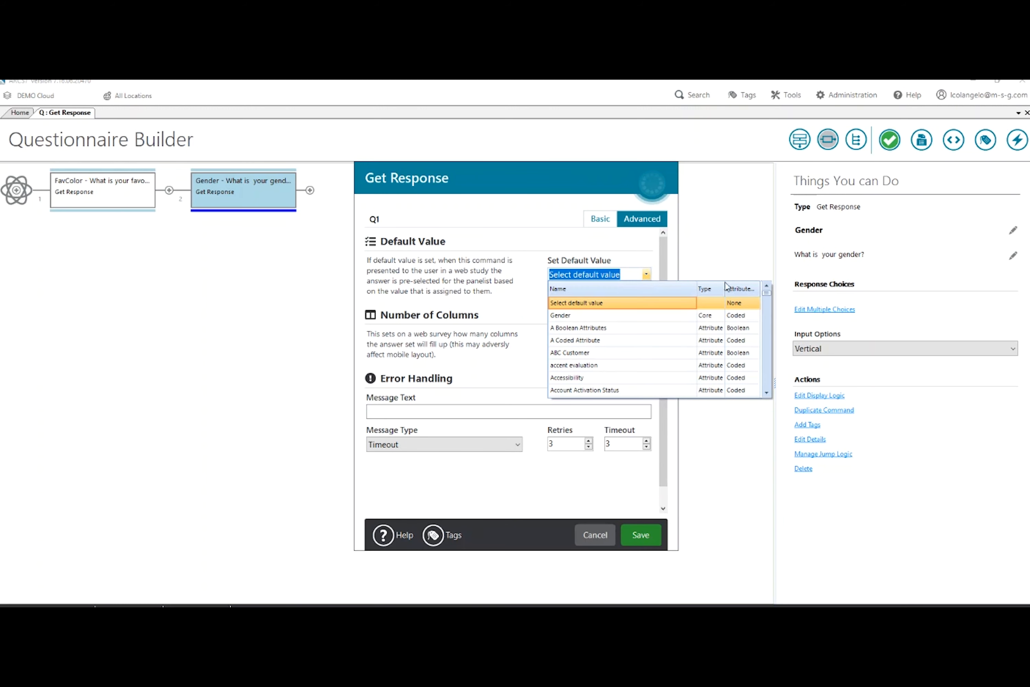
pyautogui.moveTo(768, 300); pyautogui.dragTo(759, 316)
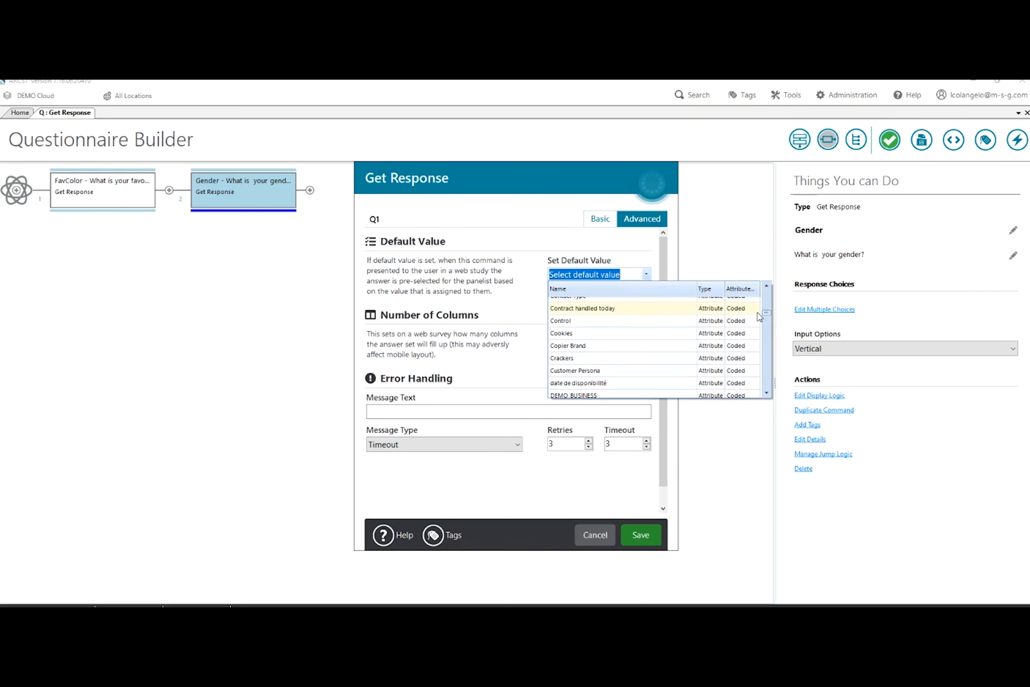
pyautogui.click(616, 333)
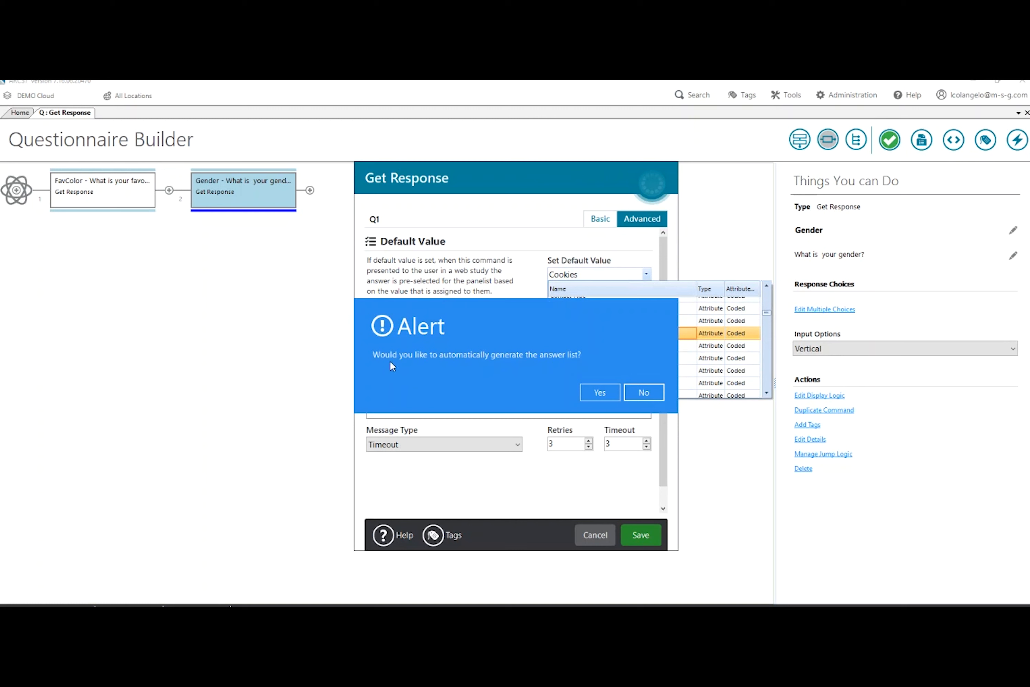
pyautogui.click(601, 394)
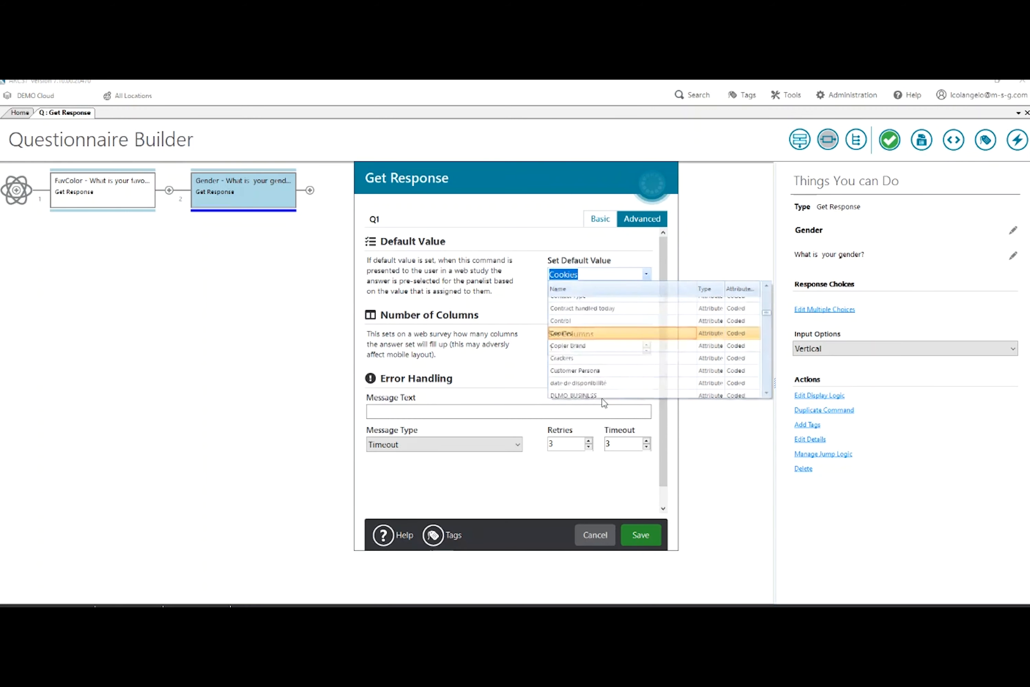
# Name the third question LeastFavCookie, enter "Out of these choices, which is your least favorite cookie?" as its text and save it
pyautogui.click(608, 222)
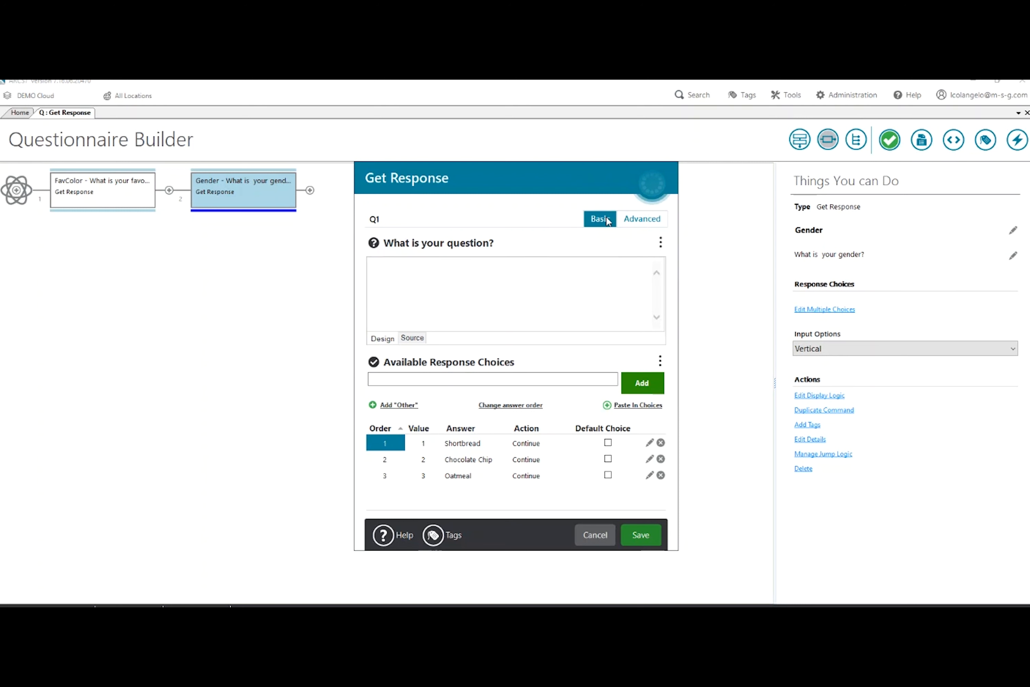
pyautogui.doubleClick(375, 218)
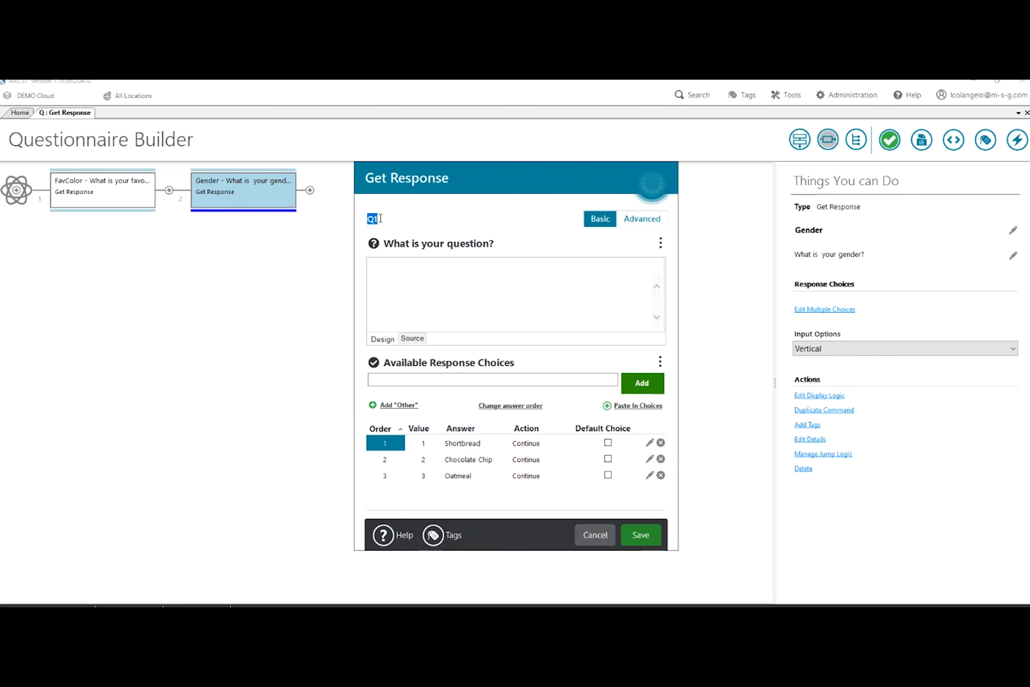
pyautogui.write('Lea')
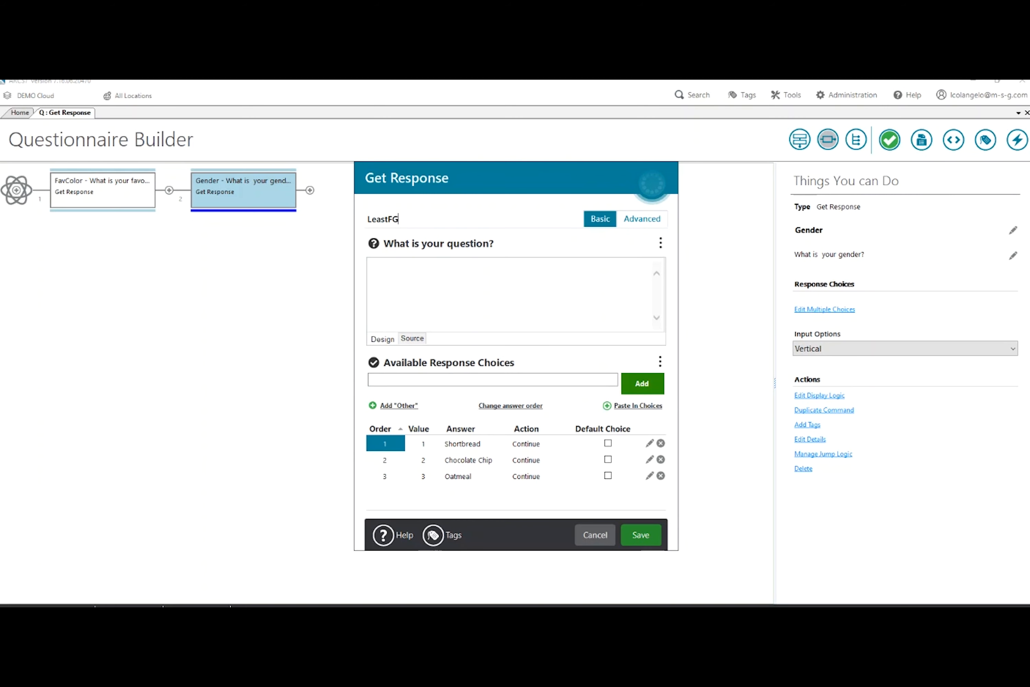
pyautogui.write('stFavCookie')
pyautogui.click(382, 280)
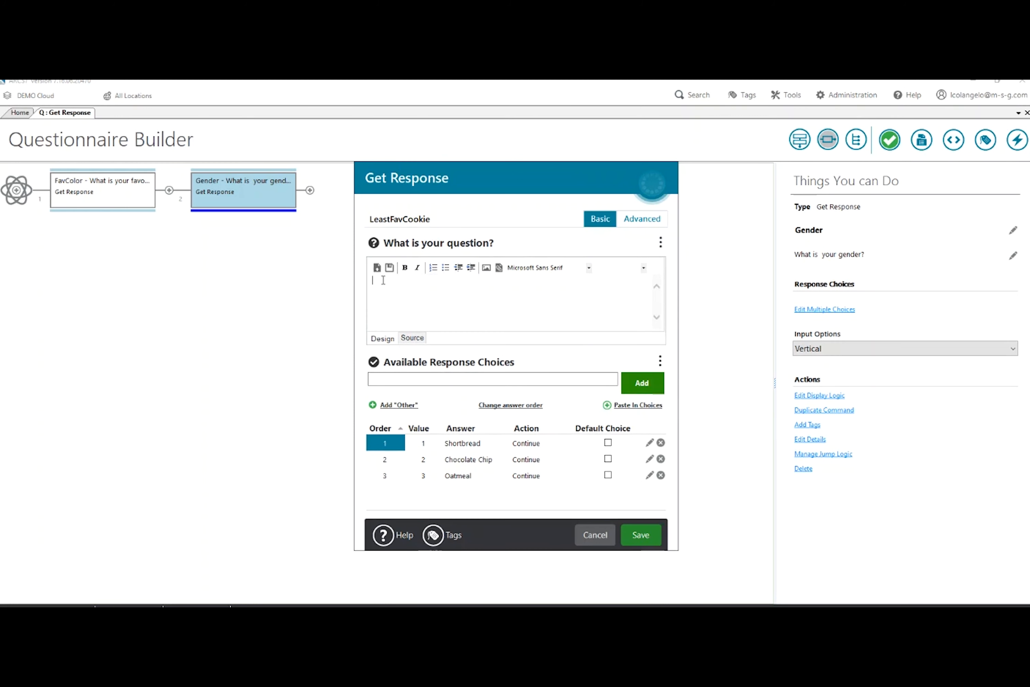
pyautogui.write('Out of these choices, which is your least favorite cookie?')
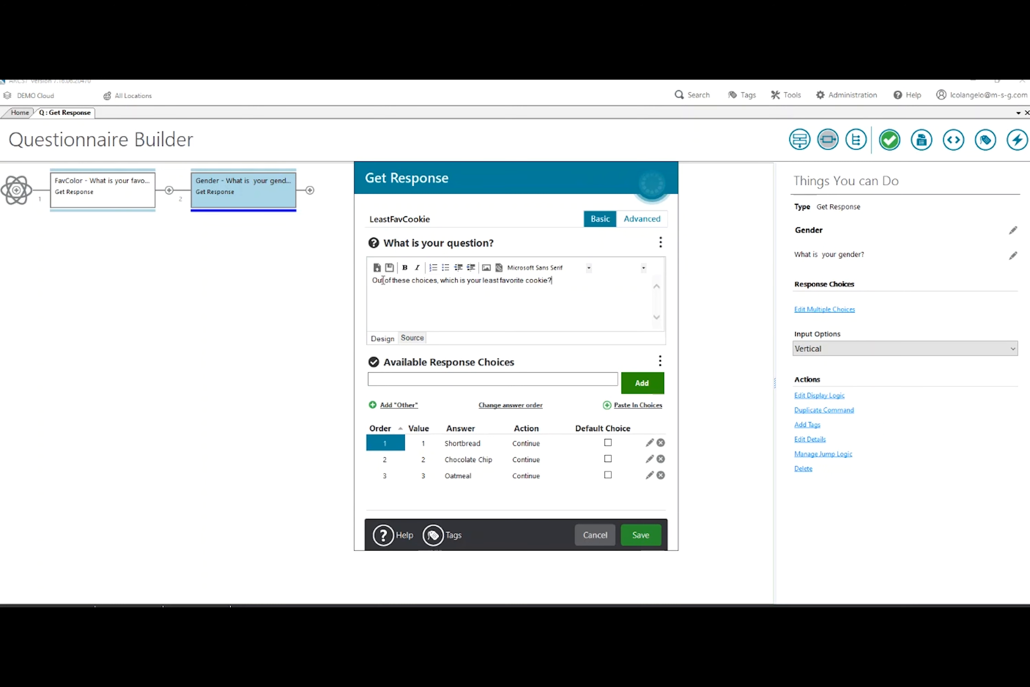
pyautogui.click(648, 536)
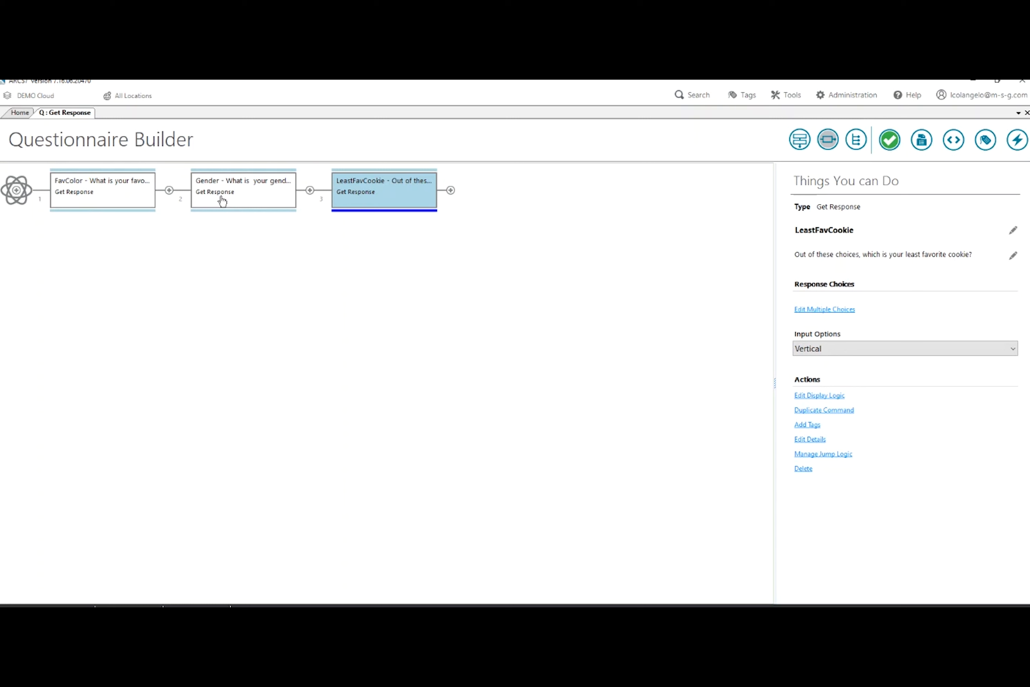
# Set the LeastFavCookie question's input option to Dropdown
pyautogui.click(819, 351)
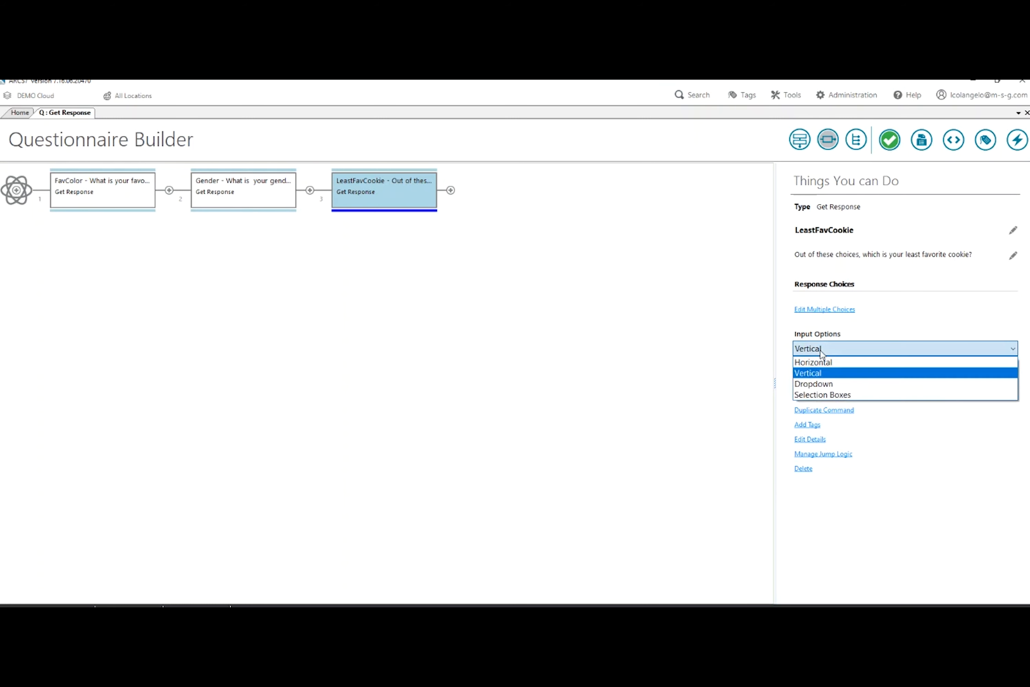
pyautogui.click(822, 388)
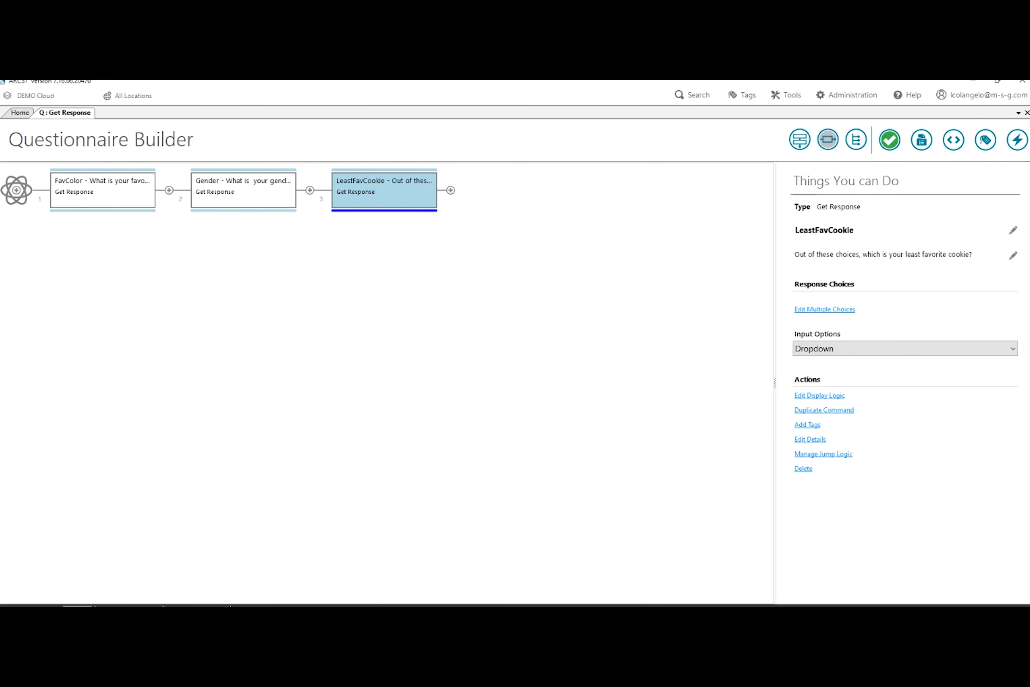
# Preview the questionnaire, answer the color, gender and cookie questions with Blue, Female and Oatmeal, and close the preview
pyautogui.click(77, 613)
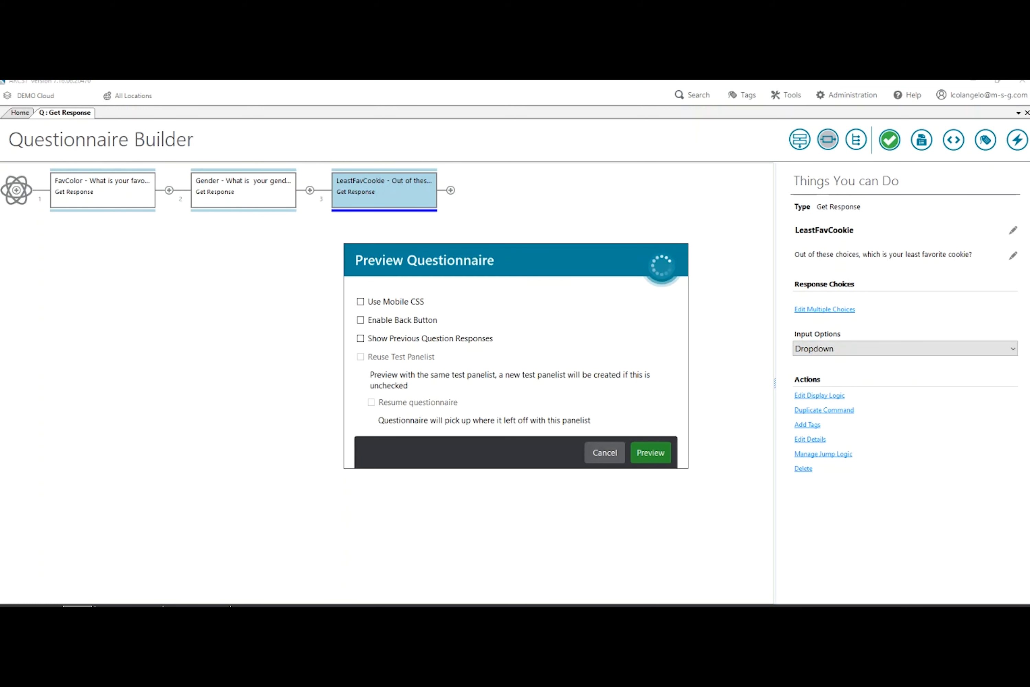
pyautogui.click(639, 451)
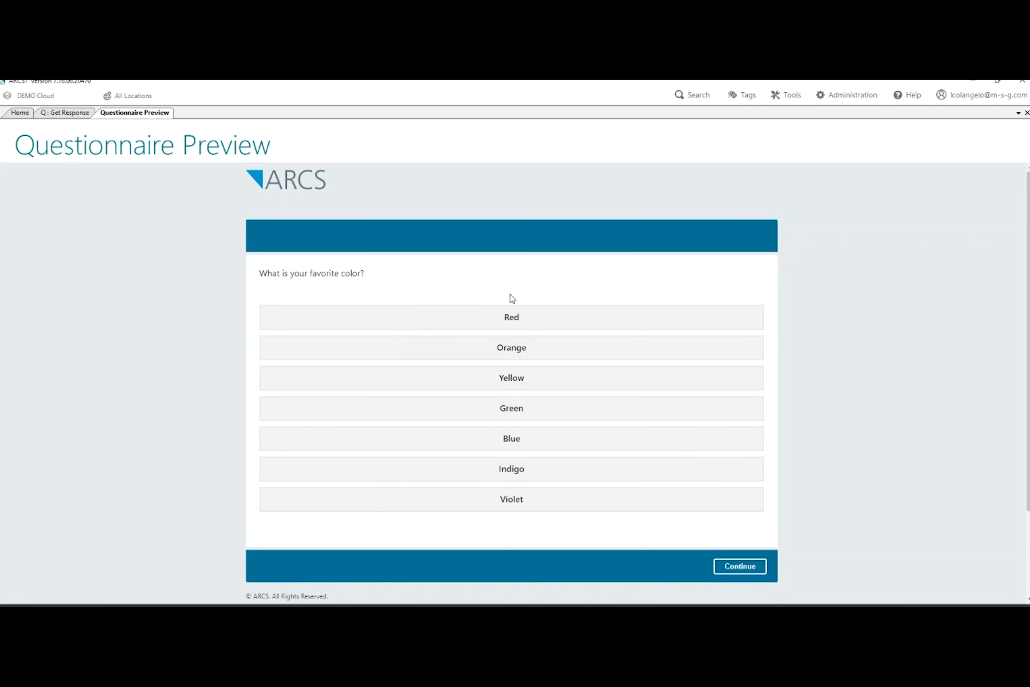
pyautogui.click(533, 437)
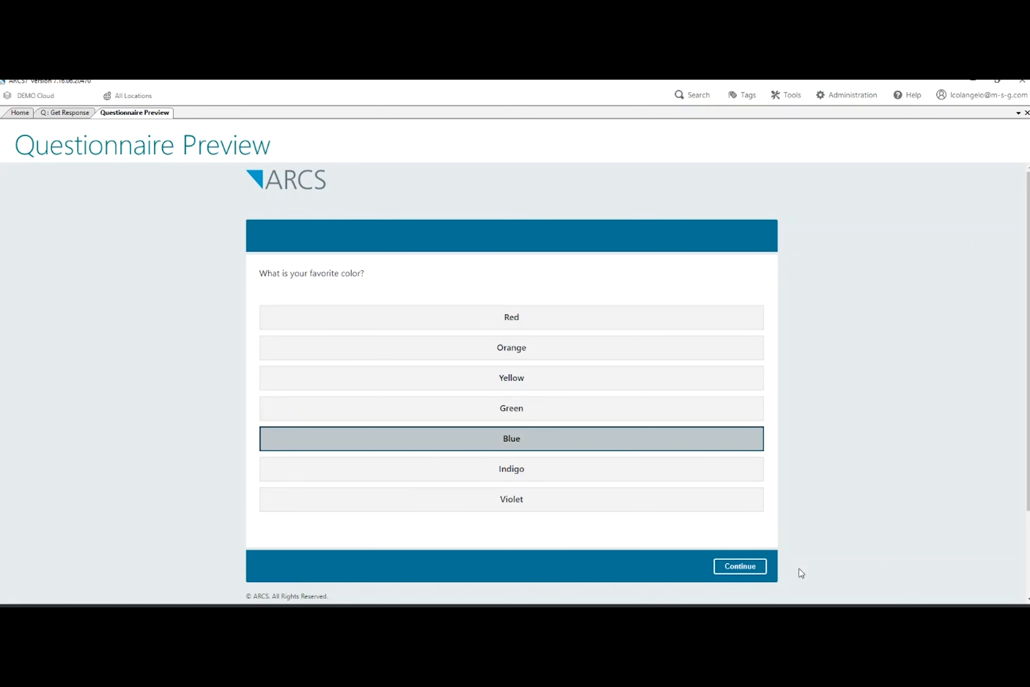
pyautogui.click(747, 567)
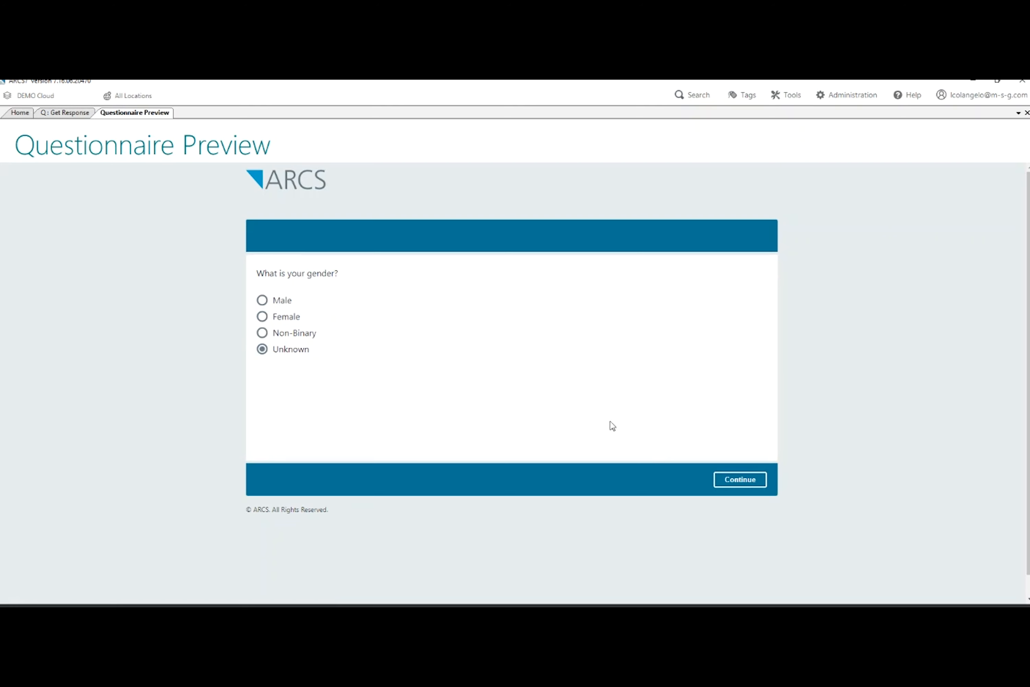
pyautogui.click(263, 316)
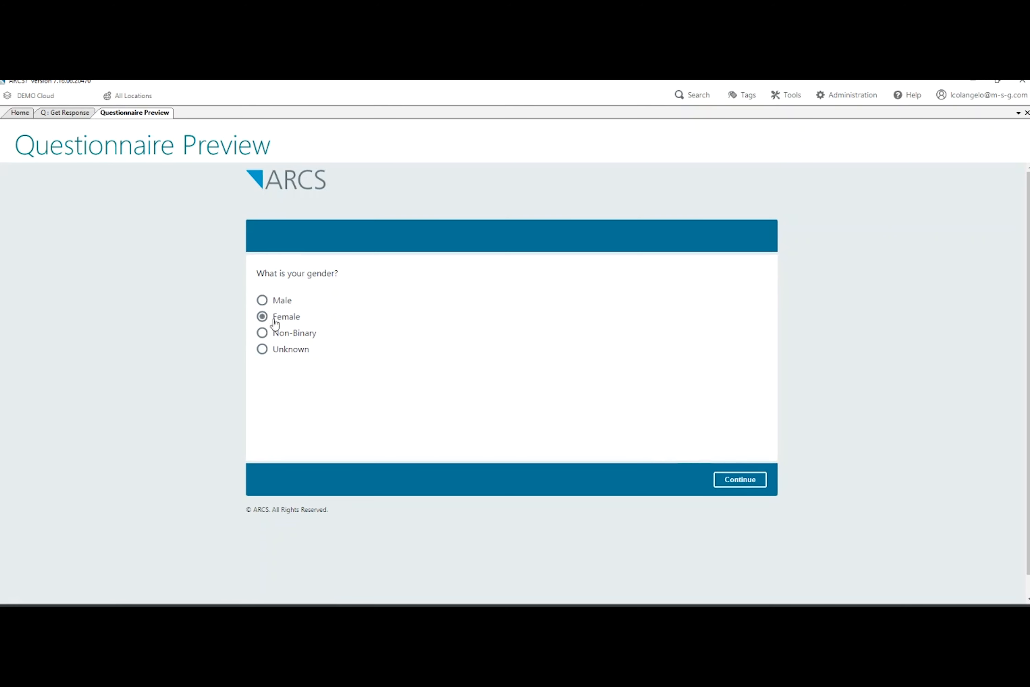
pyautogui.click(732, 481)
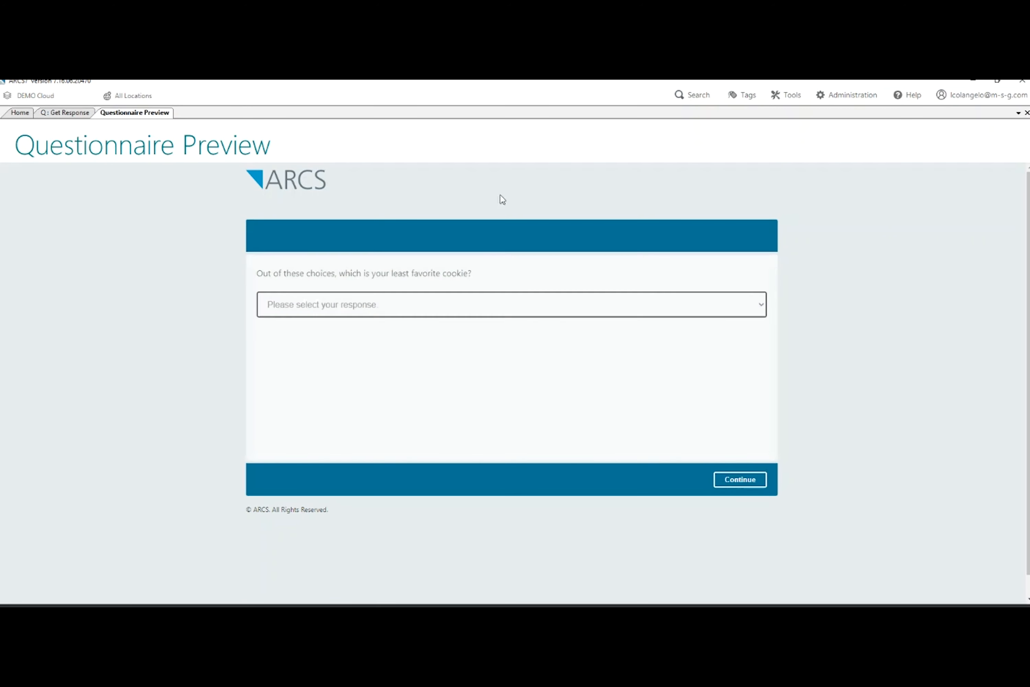
pyautogui.click(370, 300)
pyautogui.click(327, 344)
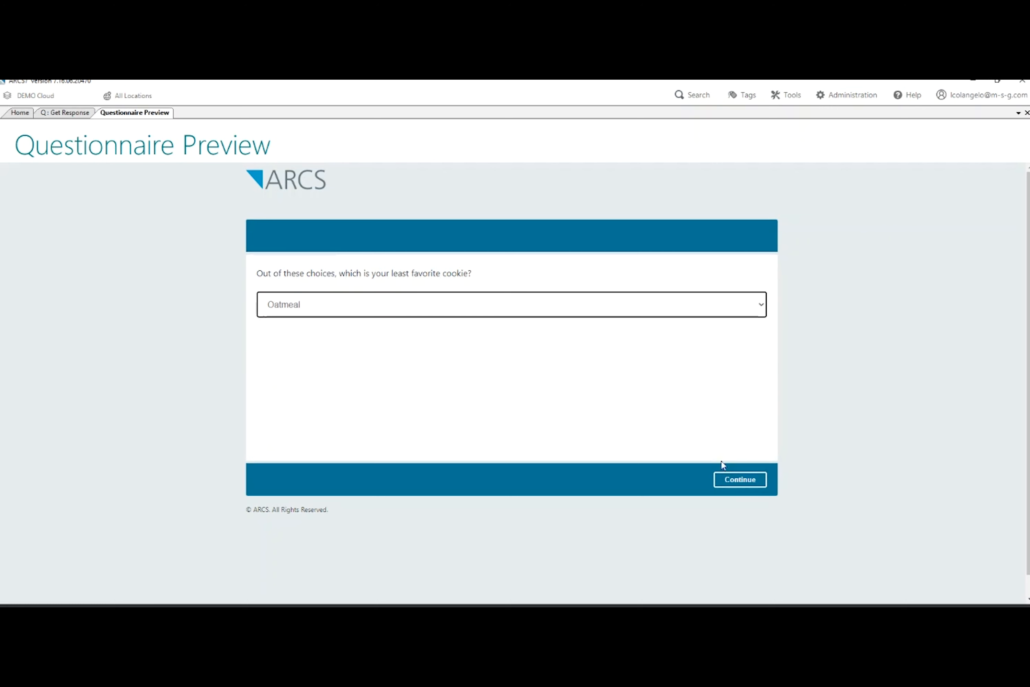
pyautogui.click(761, 487)
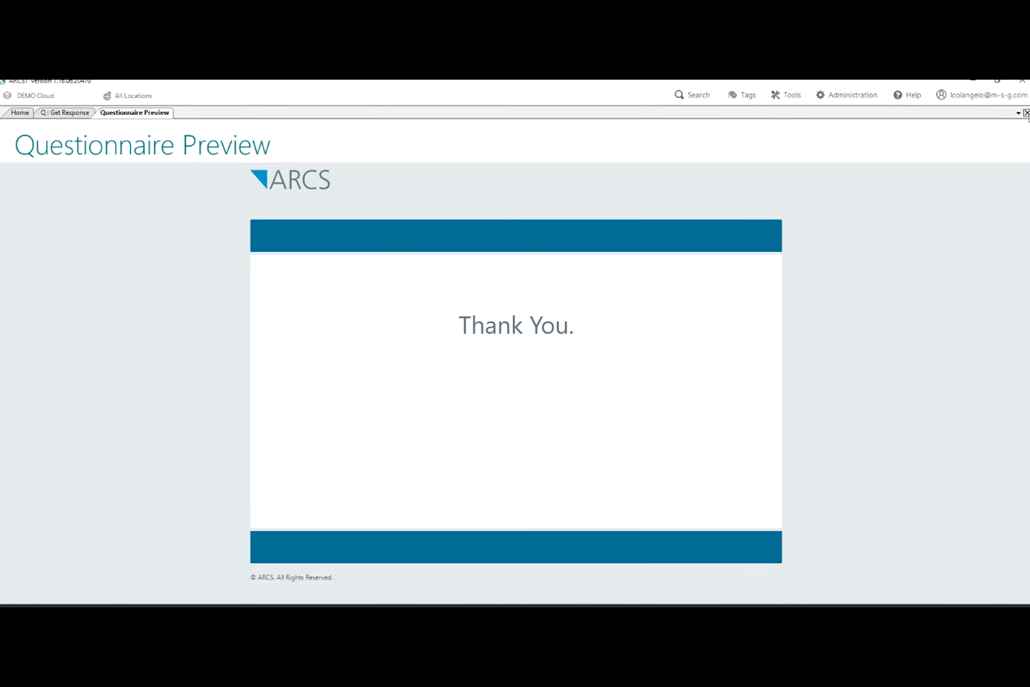
pyautogui.click(1027, 114)
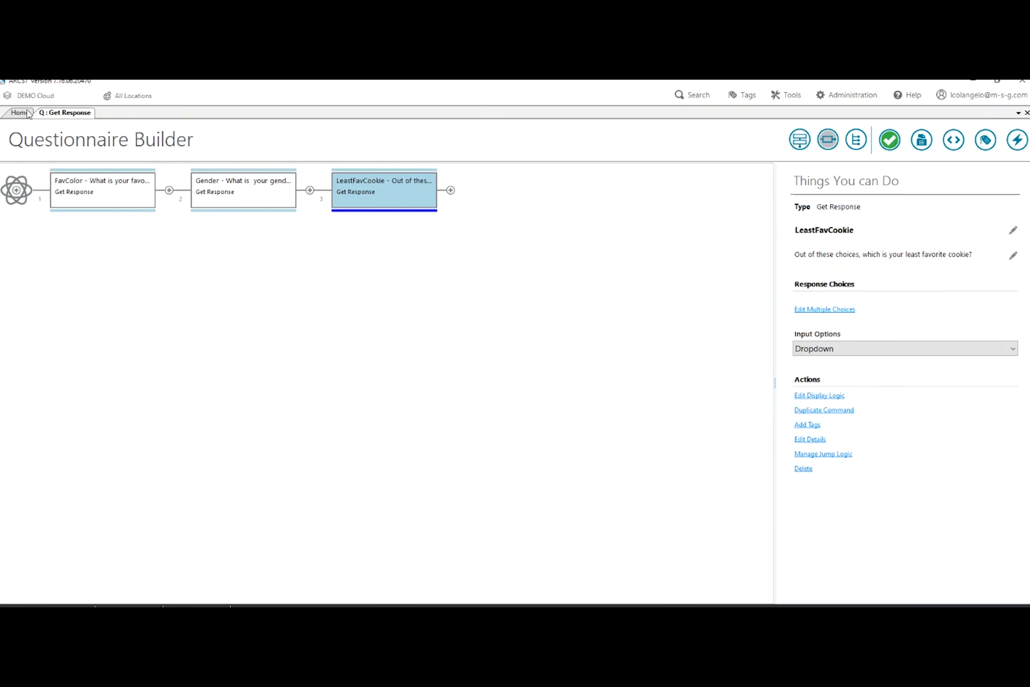
# Search all studies from the home page and open the test study __TEST_STUDY_11548
pyautogui.click(20, 113)
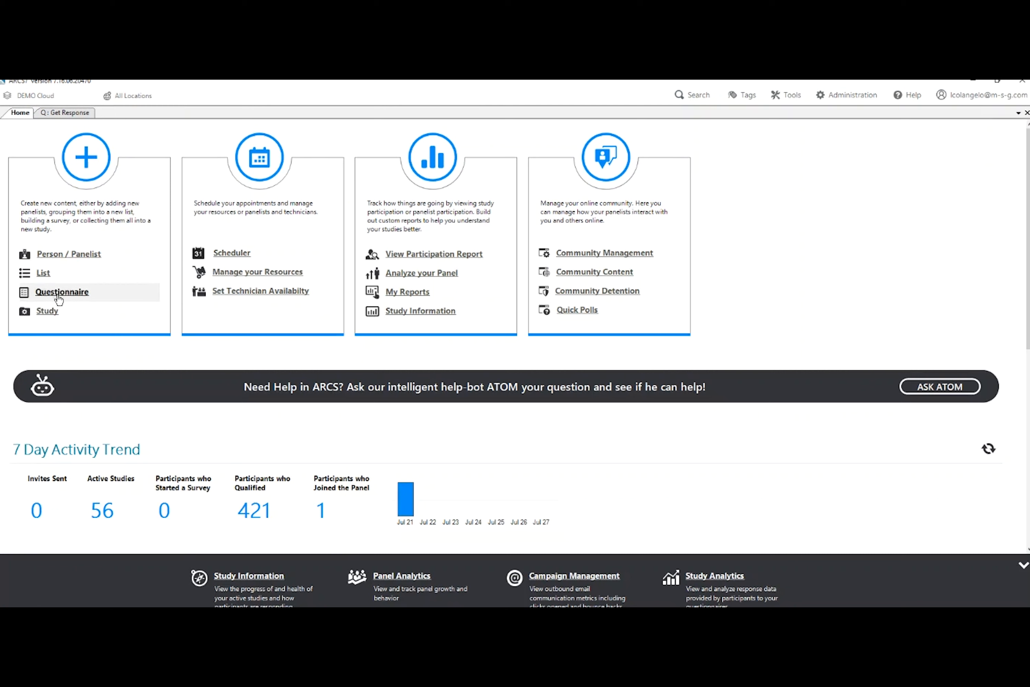
pyautogui.click(691, 96)
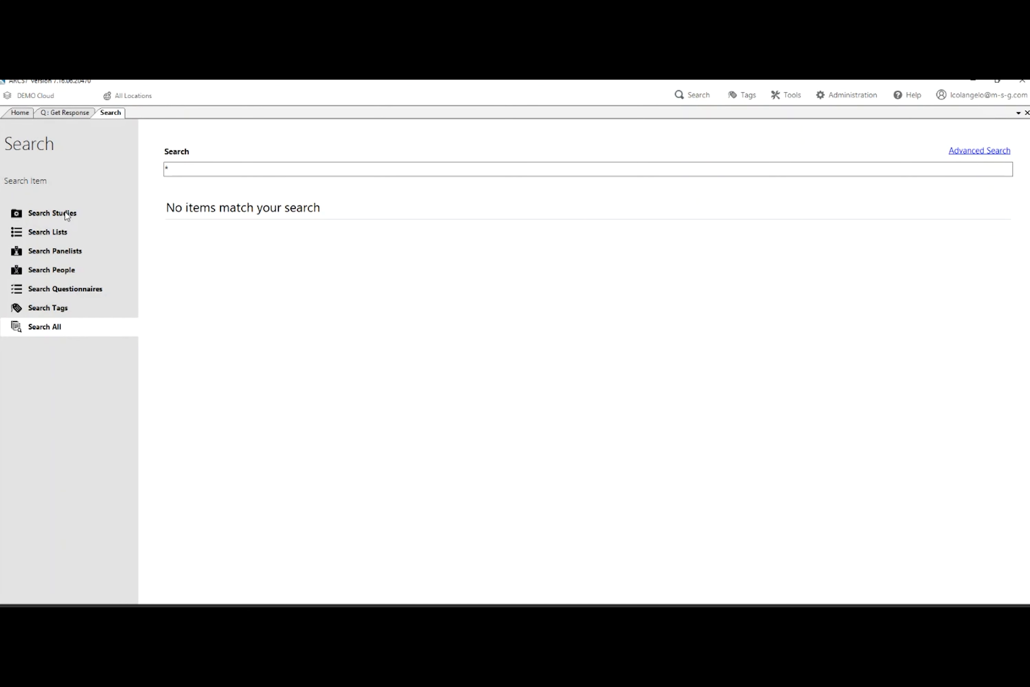
pyautogui.click(42, 215)
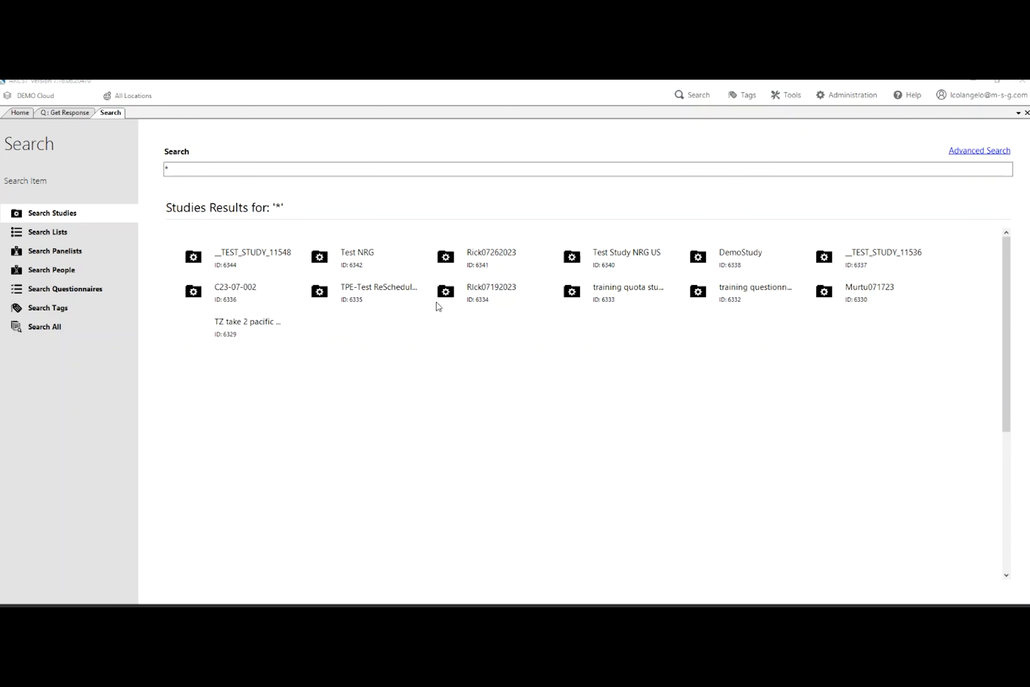
pyautogui.doubleClick(248, 254)
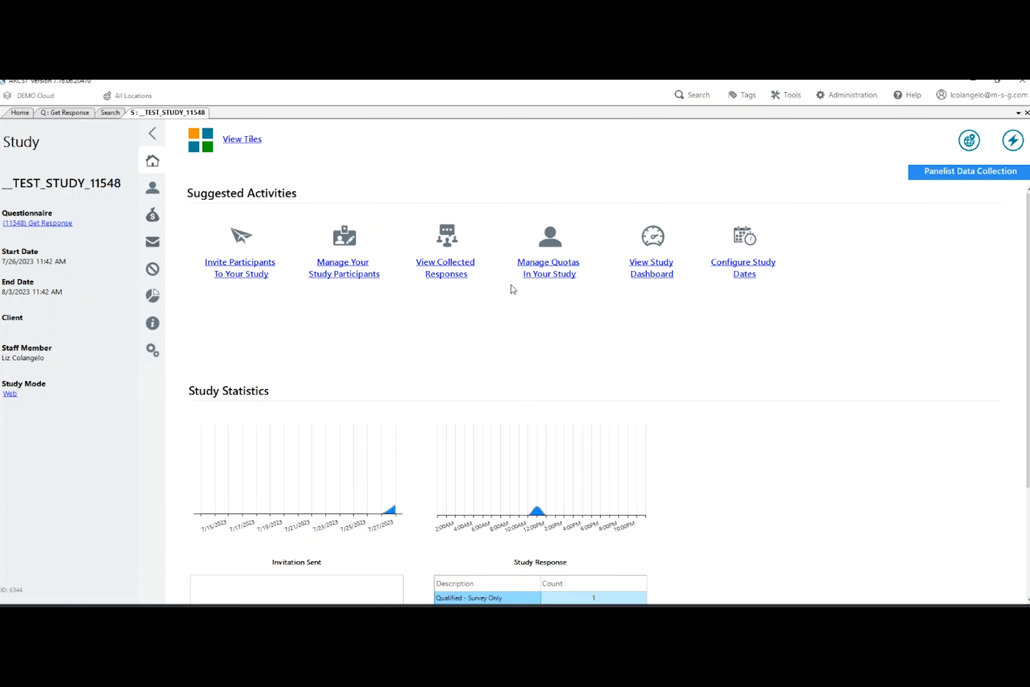
# Retrieve the study's collected responses with answer text shown and examine the FavColor, Gender and LeastFavCookie columns
pyautogui.click(441, 271)
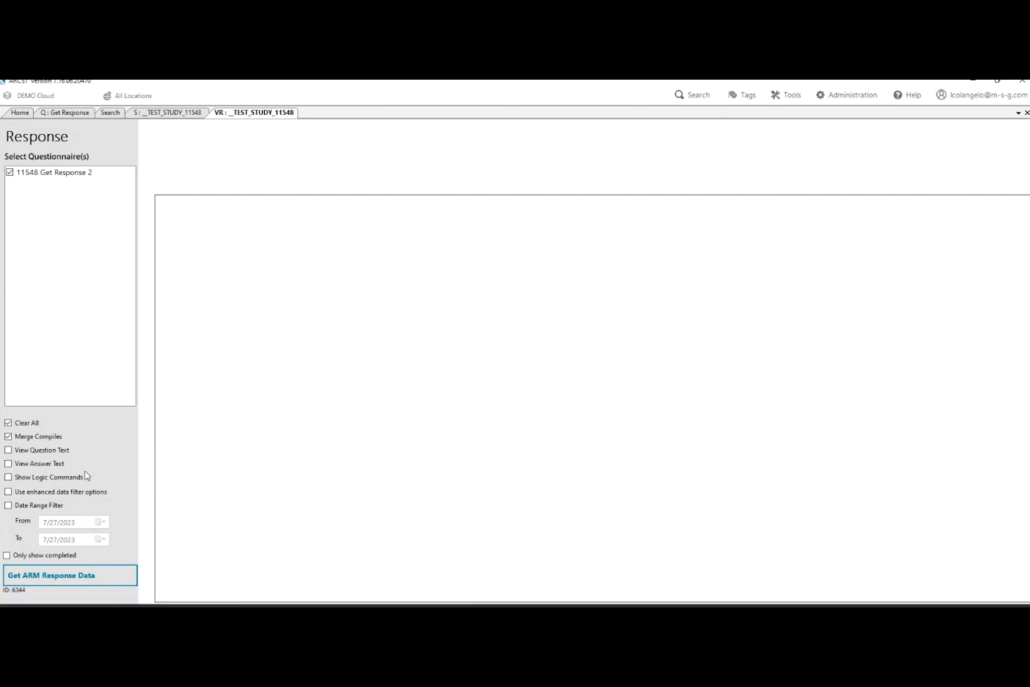
pyautogui.click(8, 463)
pyautogui.click(92, 574)
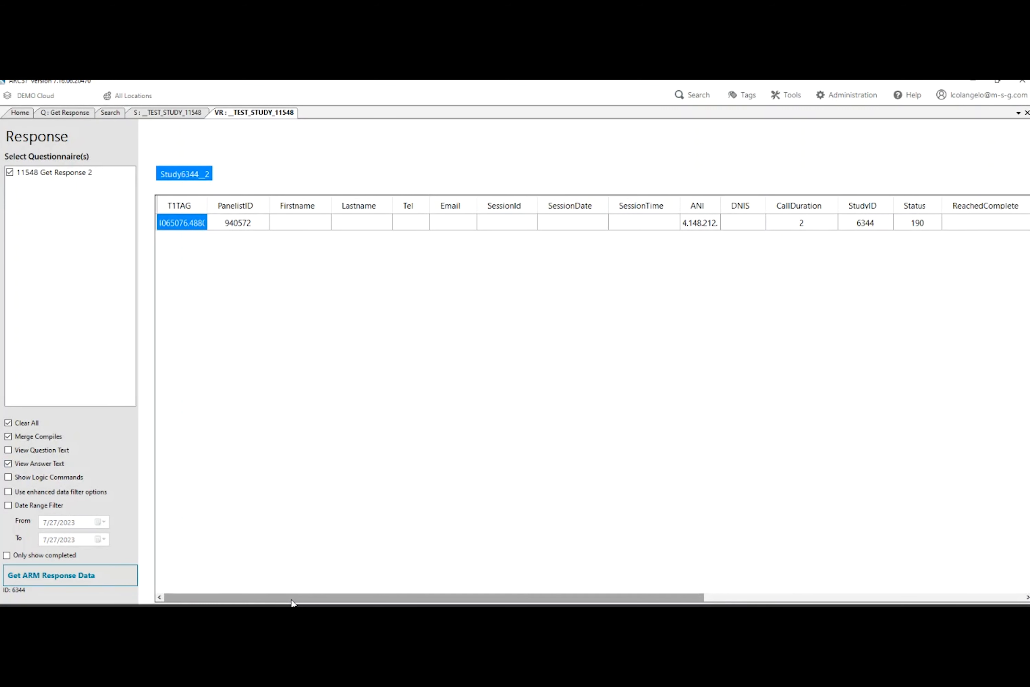
pyautogui.moveTo(292, 597); pyautogui.dragTo(681, 601)
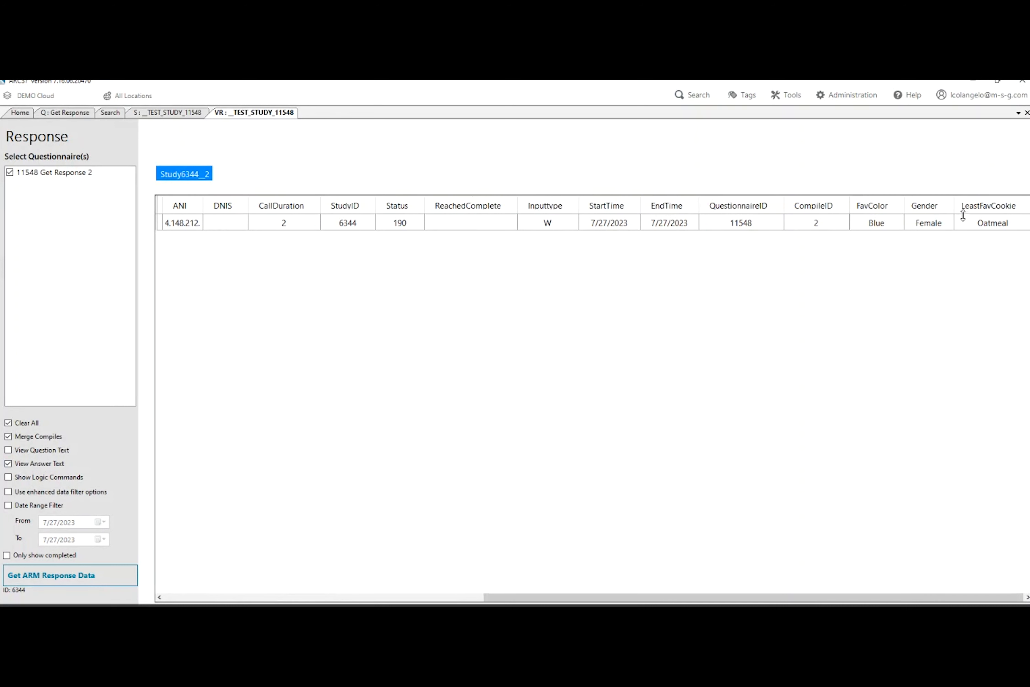